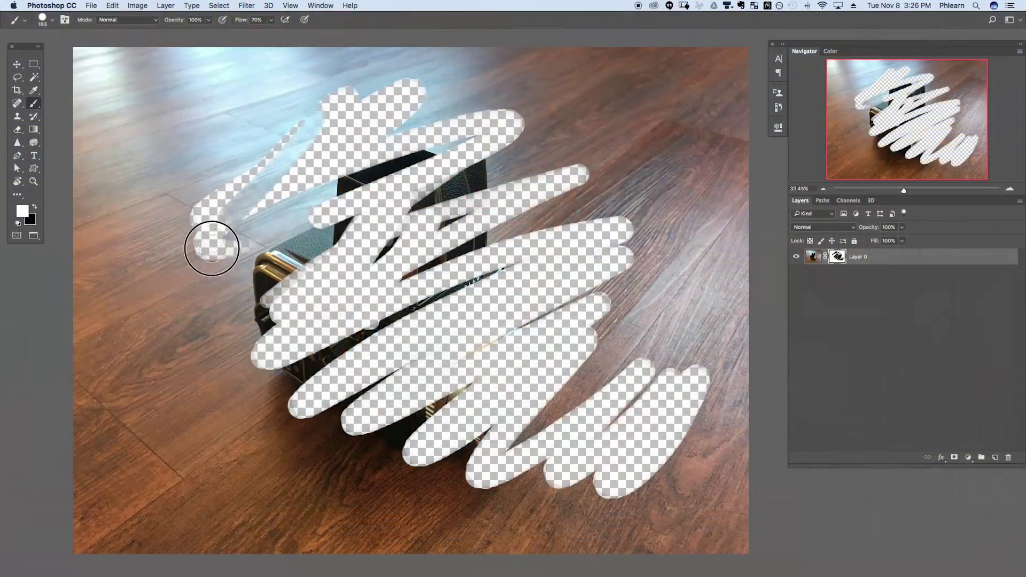
# - Paint white on Layer 0's layer mask to restore hidden parts of the camera photo
pyautogui.moveTo(211, 245)
pyautogui.mouseDown()
pyautogui.moveTo(320, 332)
pyautogui.moveTo(460, 267)
pyautogui.moveTo(528, 202)
pyautogui.mouseUp()
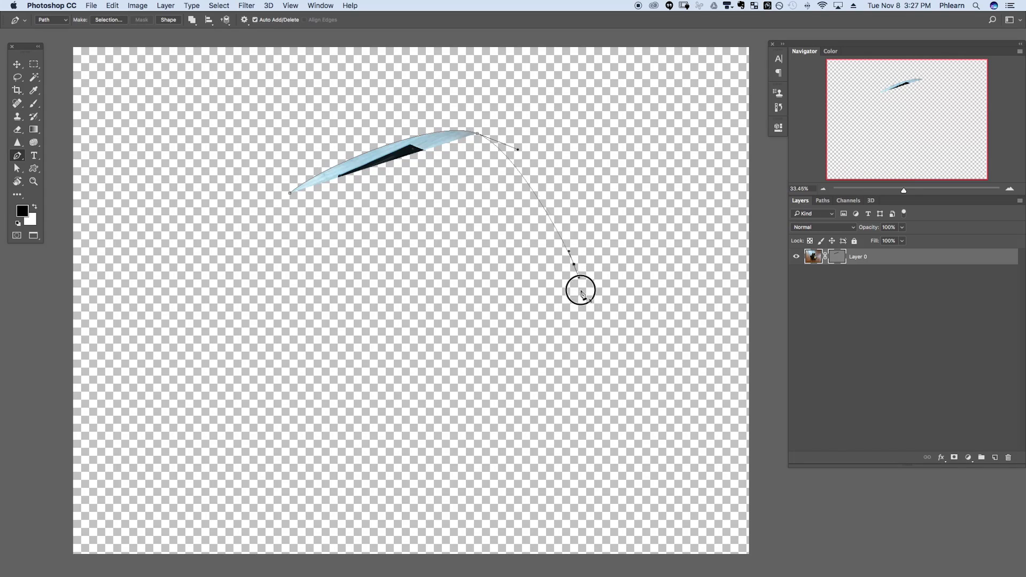
# - Extend the vector mask path around the camera's lower and left sides with additional anchor points
pyautogui.click(474, 398)
pyautogui.click(296, 397)
pyautogui.click(251, 282)
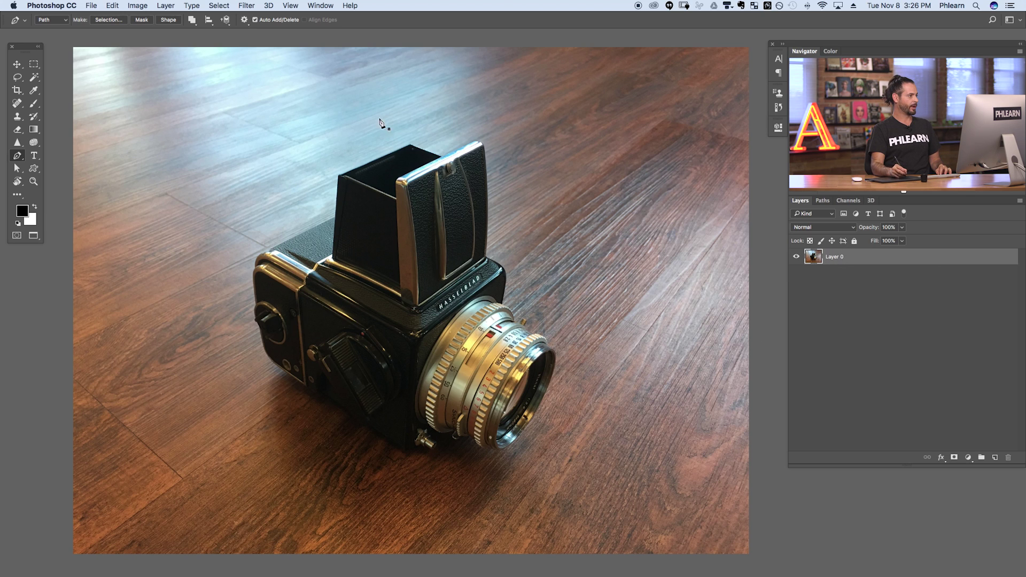
# - Add a Reveal All layer mask to Layer 0
pyautogui.click(170, 10)
pyautogui.moveTo(187, 145)
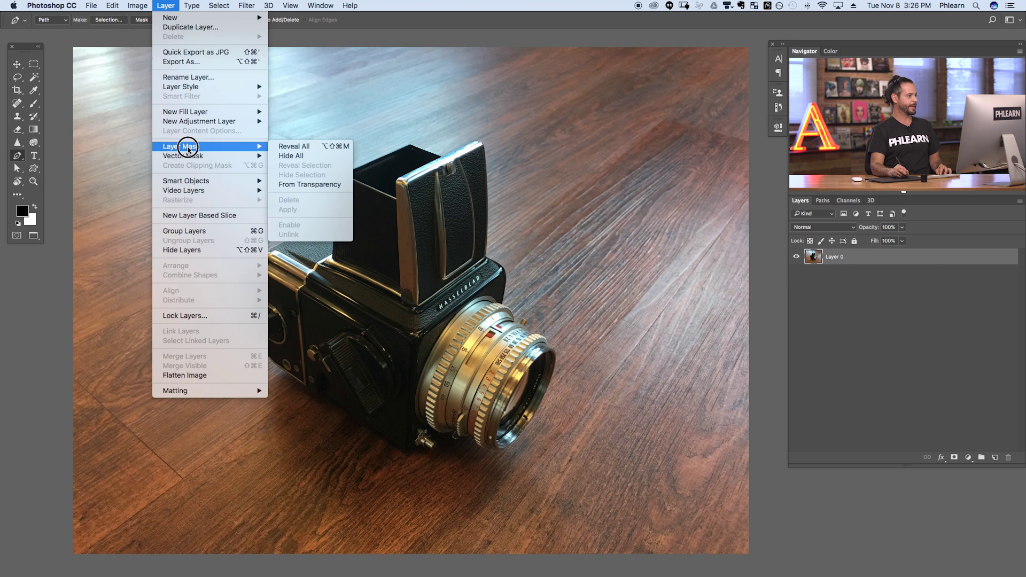
pyautogui.click(303, 148)
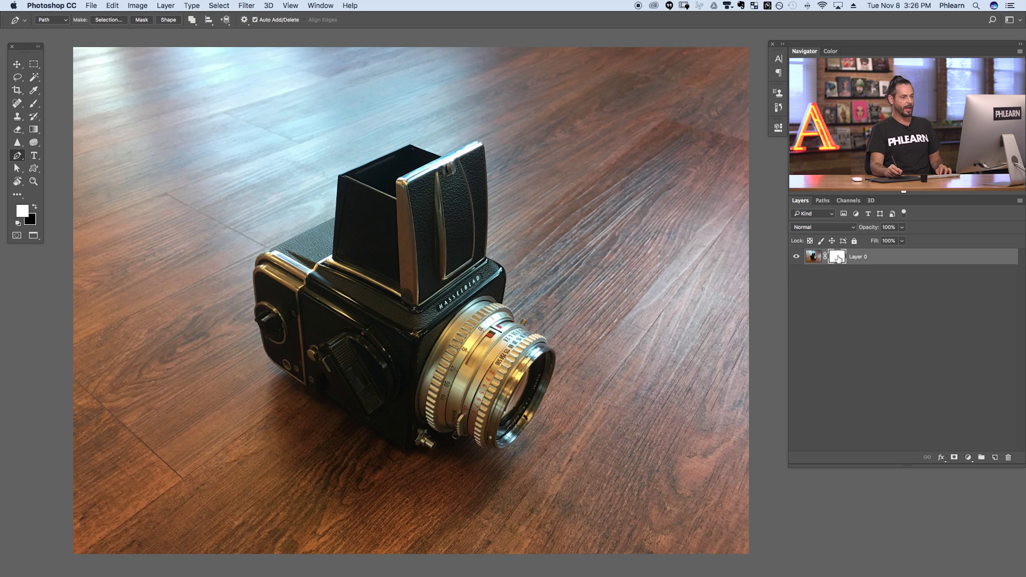
# - Paint black on the layer mask with a smaller brush, hiding broad zigzag strokes across the camera and floor
pyautogui.press('b')
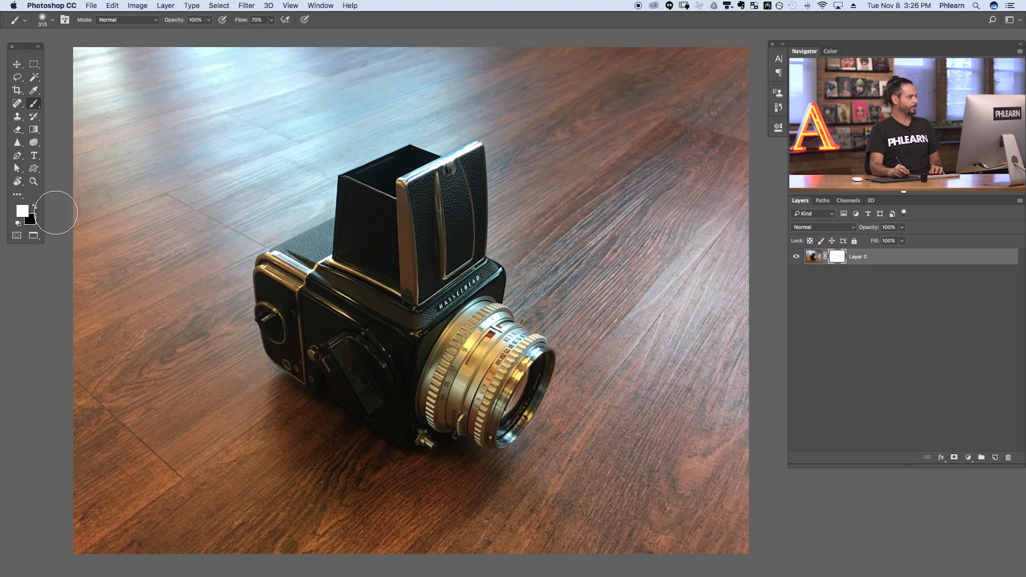
pyautogui.moveTo(155, 219); pyautogui.dragTo(137, 219)
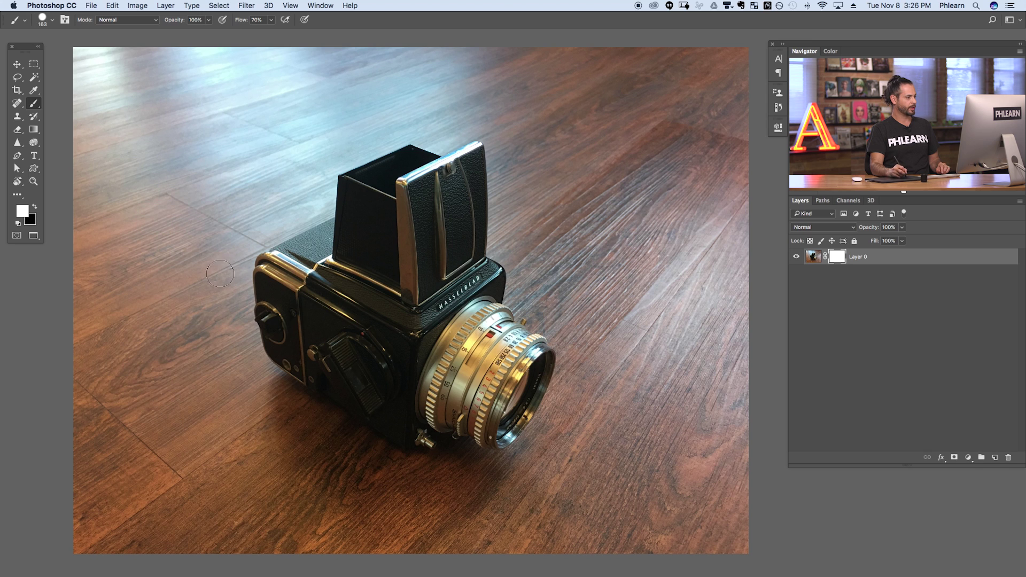
pyautogui.press('x')
pyautogui.moveTo(267, 297)
pyautogui.mouseDown()
pyautogui.moveTo(572, 165)
pyautogui.moveTo(344, 378)
pyautogui.moveTo(486, 412)
pyautogui.moveTo(637, 429)
pyautogui.moveTo(634, 470)
pyautogui.mouseUp()
pyautogui.moveTo(440, 176)
pyautogui.mouseDown()
pyautogui.moveTo(508, 114)
pyautogui.moveTo(219, 224)
pyautogui.moveTo(319, 280)
pyautogui.moveTo(360, 287)
pyautogui.moveTo(399, 242)
pyautogui.mouseUp()
# - Paint white on the layer mask to restore much of the hidden image, and delete the layer mask
pyautogui.press('x')
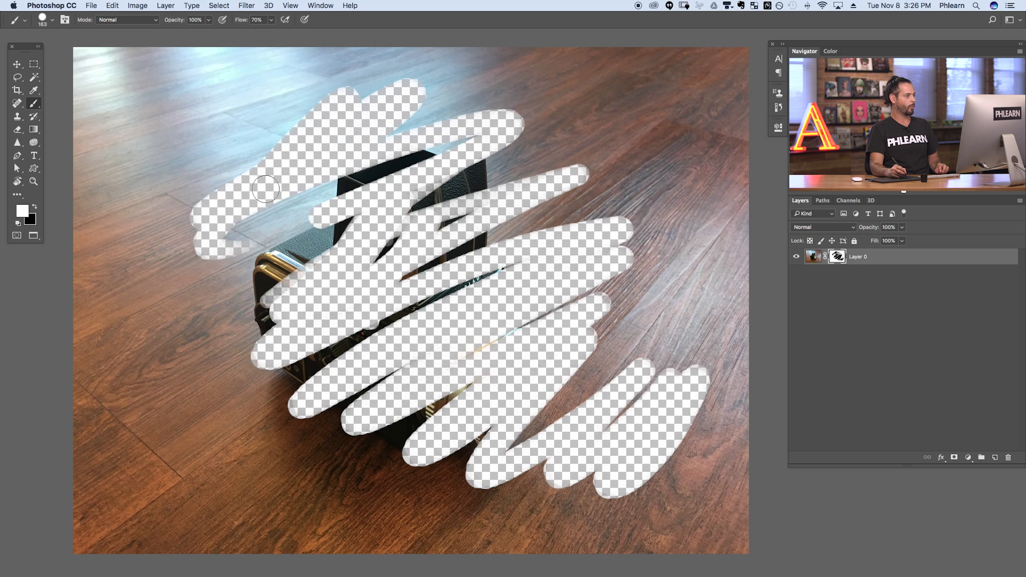
pyautogui.moveTo(314, 107)
pyautogui.mouseDown()
pyautogui.moveTo(435, 171)
pyautogui.moveTo(355, 419)
pyautogui.moveTo(473, 367)
pyautogui.moveTo(594, 293)
pyautogui.moveTo(584, 427)
pyautogui.moveTo(703, 415)
pyautogui.moveTo(476, 373)
pyautogui.moveTo(414, 451)
pyautogui.moveTo(667, 403)
pyautogui.moveTo(360, 273)
pyautogui.moveTo(252, 183)
pyautogui.moveTo(348, 243)
pyautogui.moveTo(709, 273)
pyautogui.mouseUp()
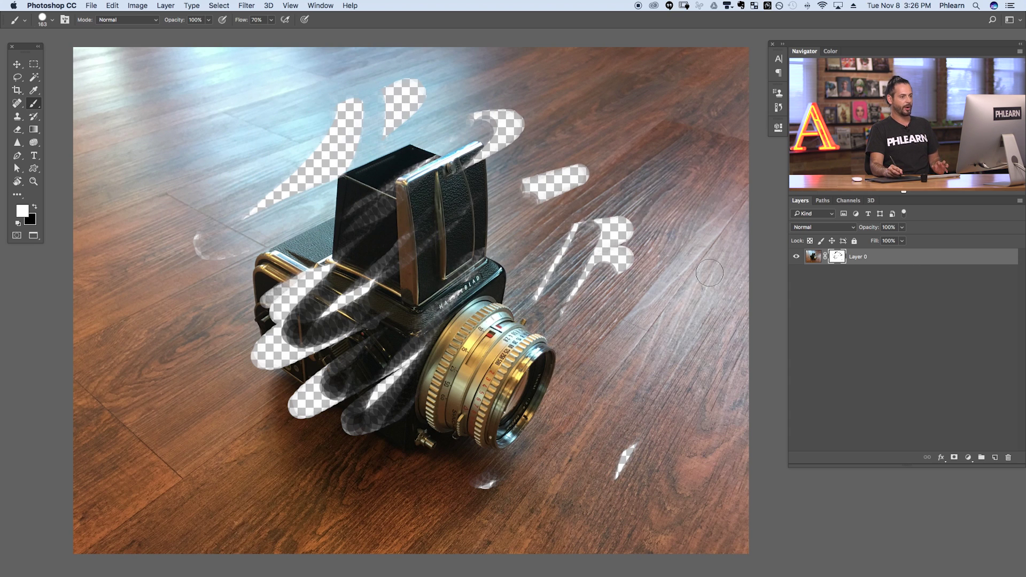
pyautogui.rightClick(837, 259)
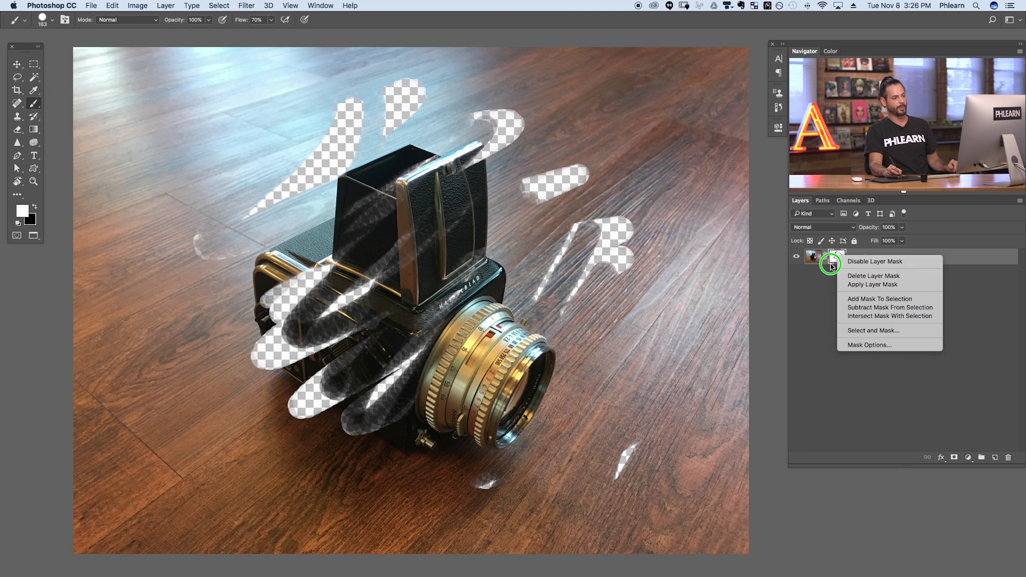
pyautogui.click(888, 277)
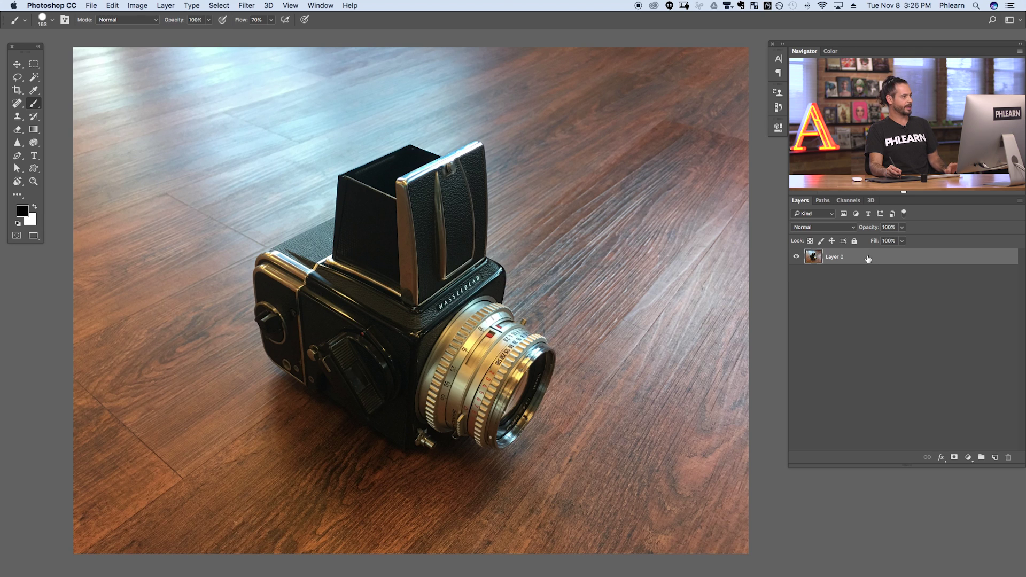
# - Add a Reveal All vector mask to Layer 0 and make that mask active for editing
pyautogui.click(166, 6)
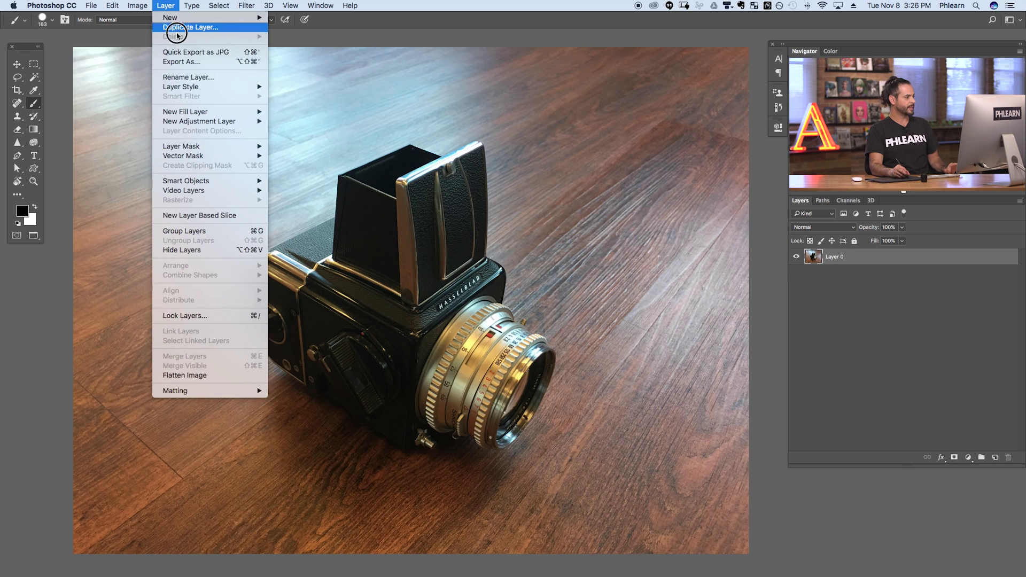
pyautogui.moveTo(200, 159)
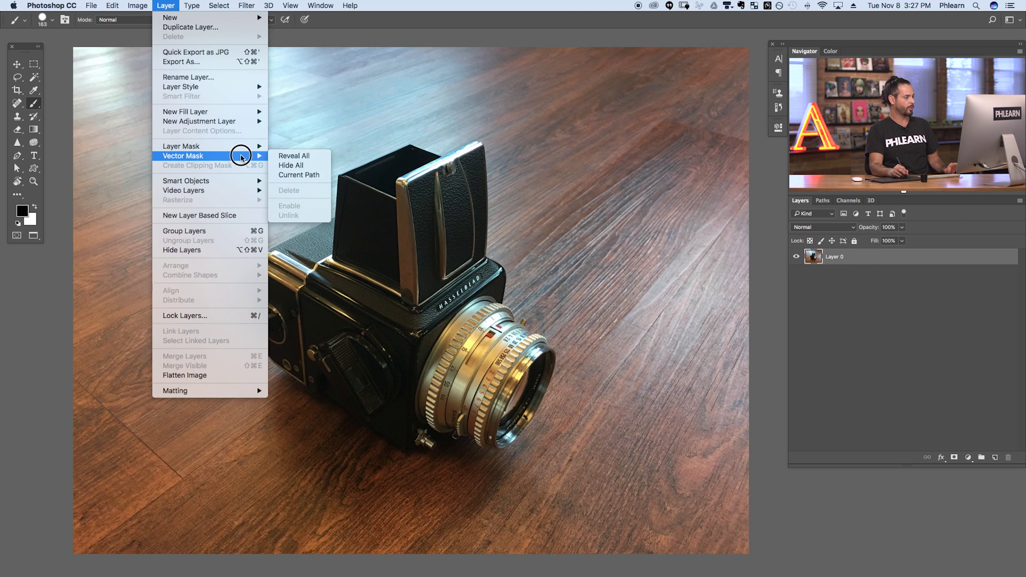
pyautogui.click(297, 155)
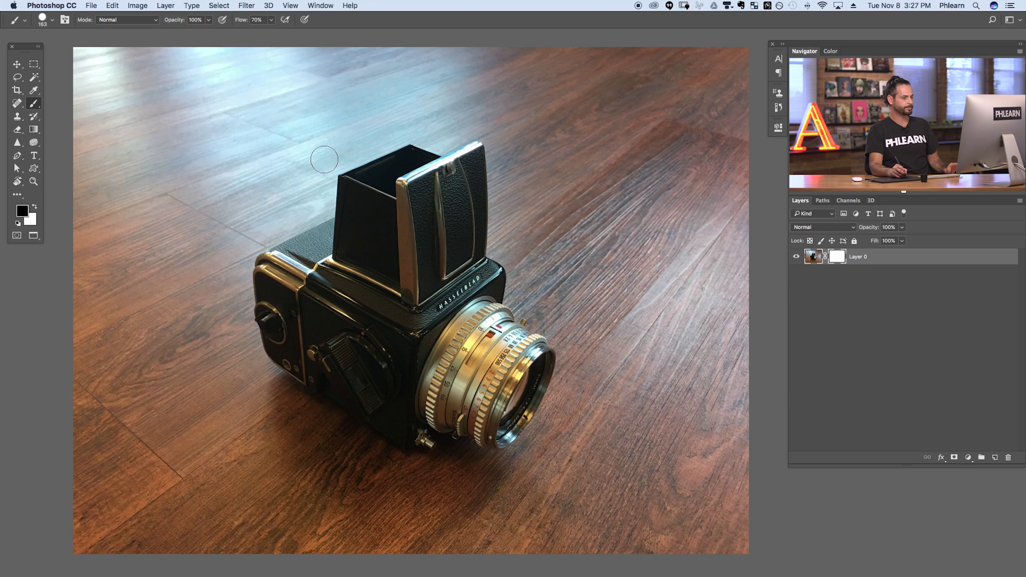
pyautogui.rightClick(837, 260)
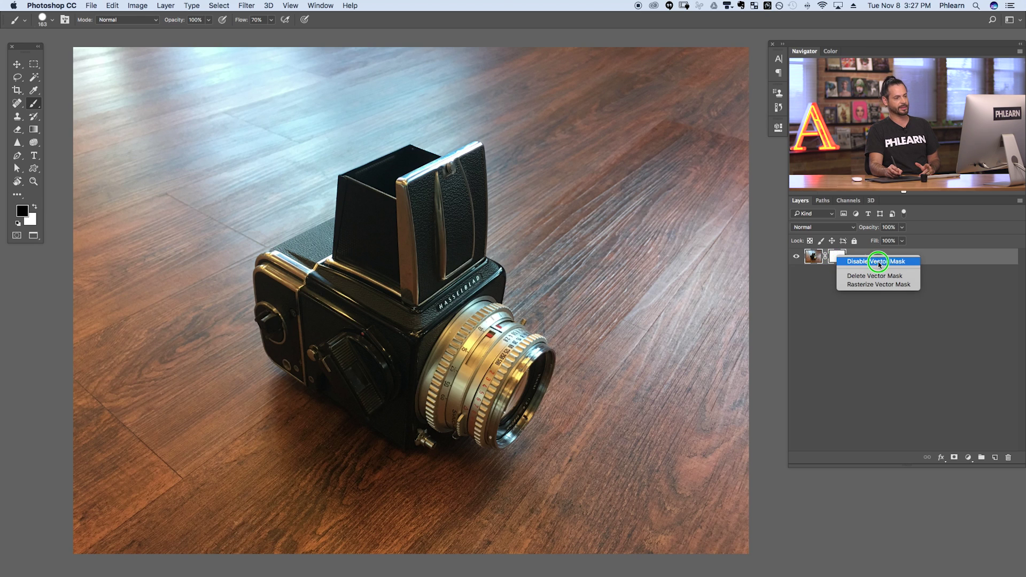
pyautogui.click(810, 304)
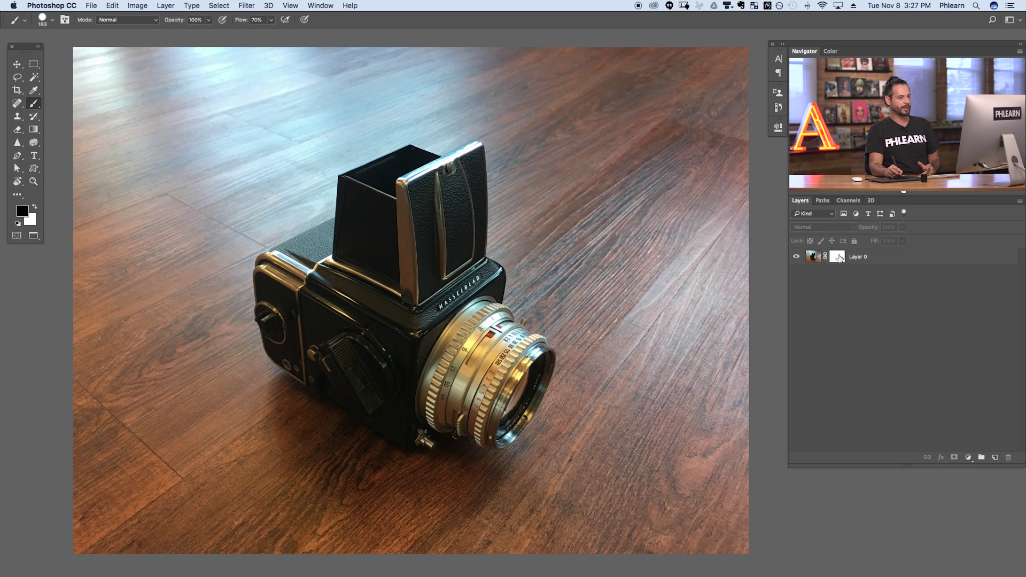
pyautogui.click(841, 258)
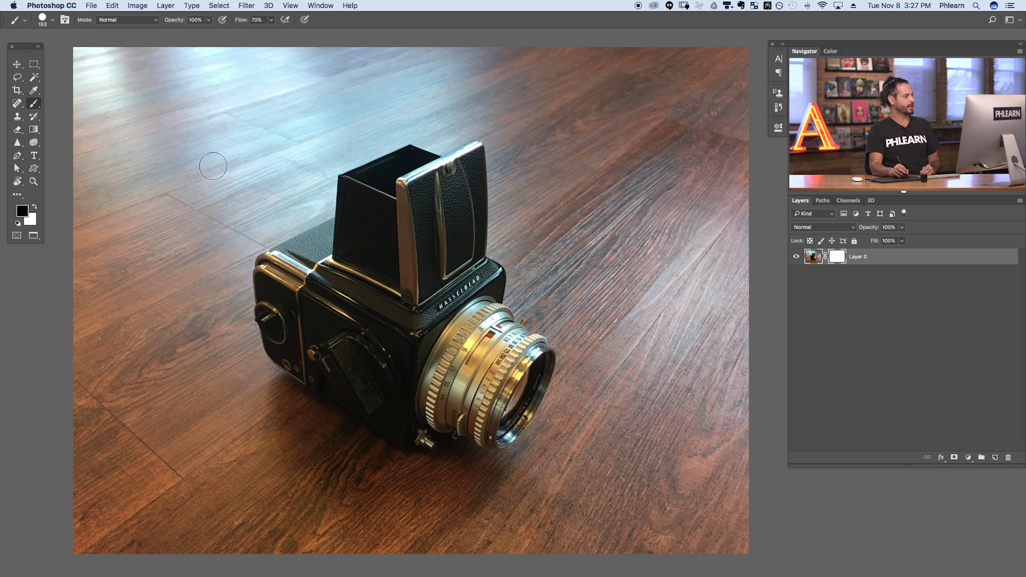
# - Draw a closed, roughly rounded path around the camera on the vector mask with the Pen tool
pyautogui.click(20, 157)
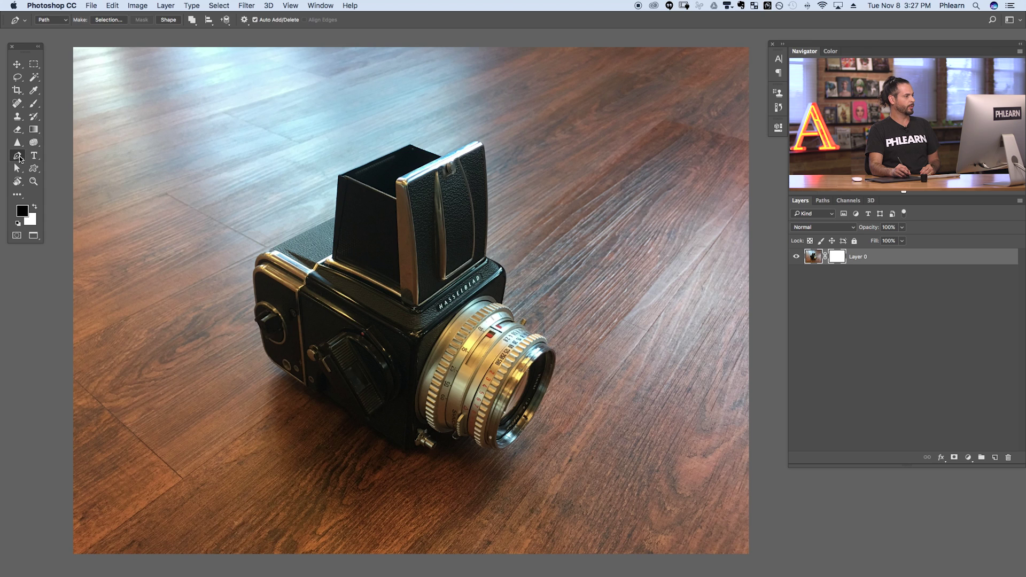
pyautogui.moveTo(290, 193); pyautogui.dragTo(318, 168)
pyautogui.moveTo(477, 133); pyautogui.dragTo(517, 150)
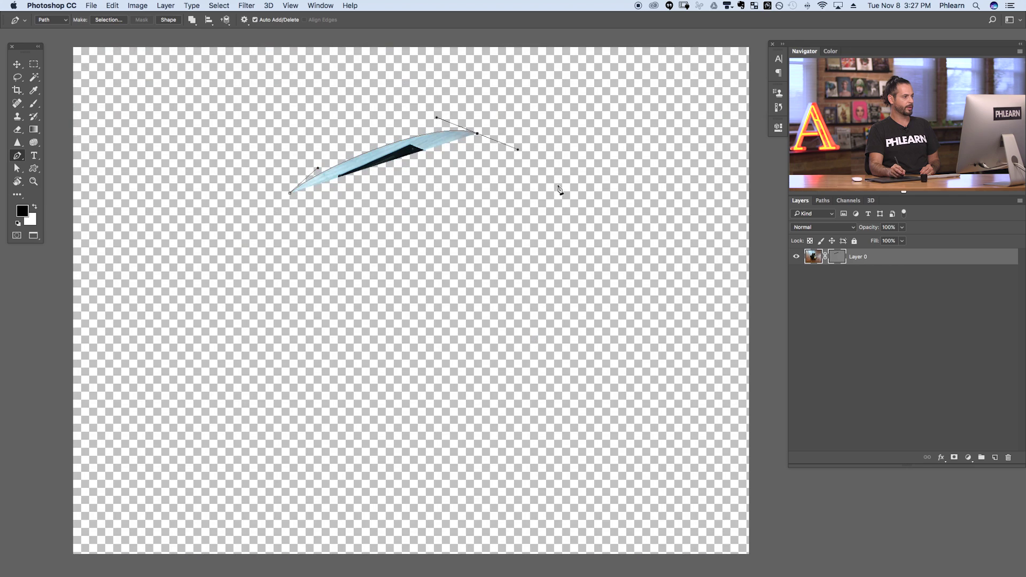
pyautogui.moveTo(574, 264); pyautogui.dragTo(582, 319)
pyautogui.moveTo(474, 398); pyautogui.dragTo(436, 409)
pyautogui.click(295, 396)
pyautogui.moveTo(250, 280); pyautogui.dragTo(257, 246)
pyautogui.click(264, 212)
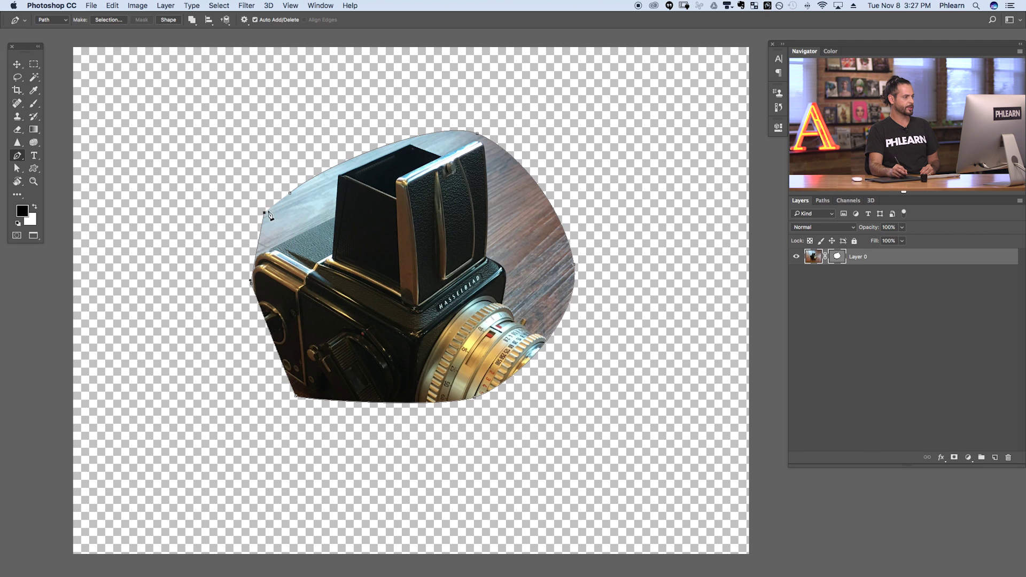
pyautogui.click(290, 193)
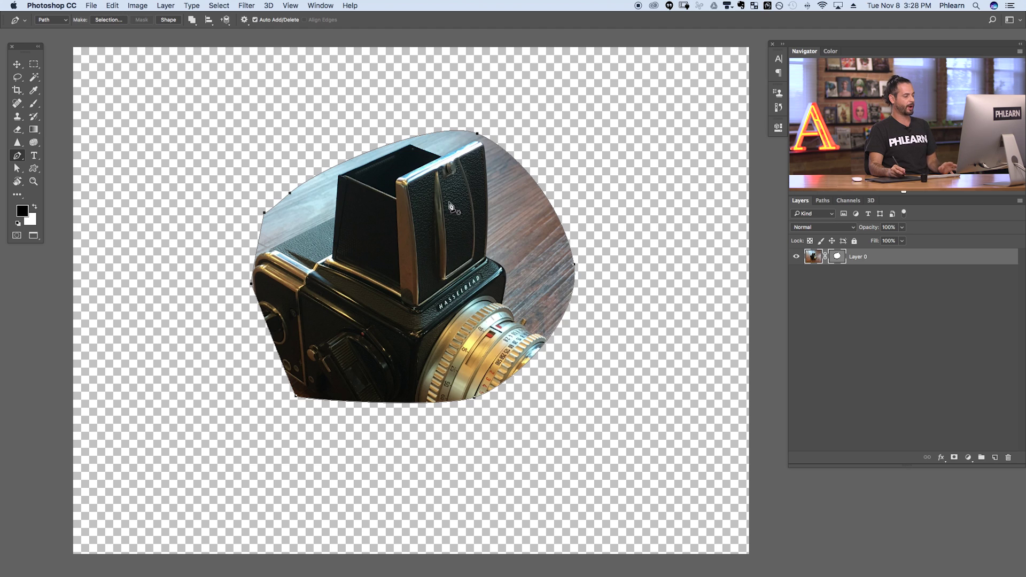
# - Disable Layer 0's vector mask to compare the full image, and enable it again
pyautogui.rightClick(838, 259)
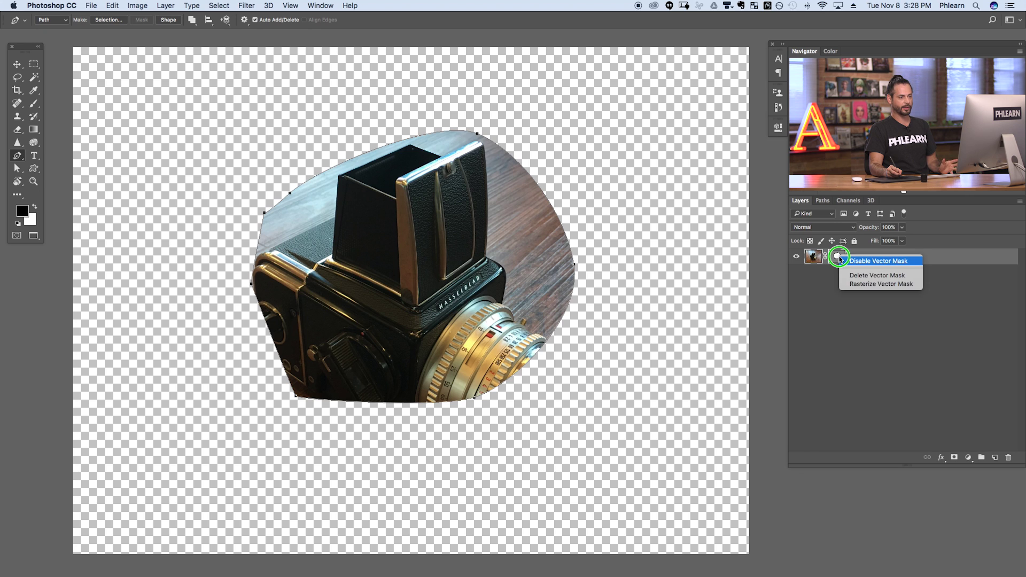
pyautogui.click(844, 261)
pyautogui.rightClick(844, 261)
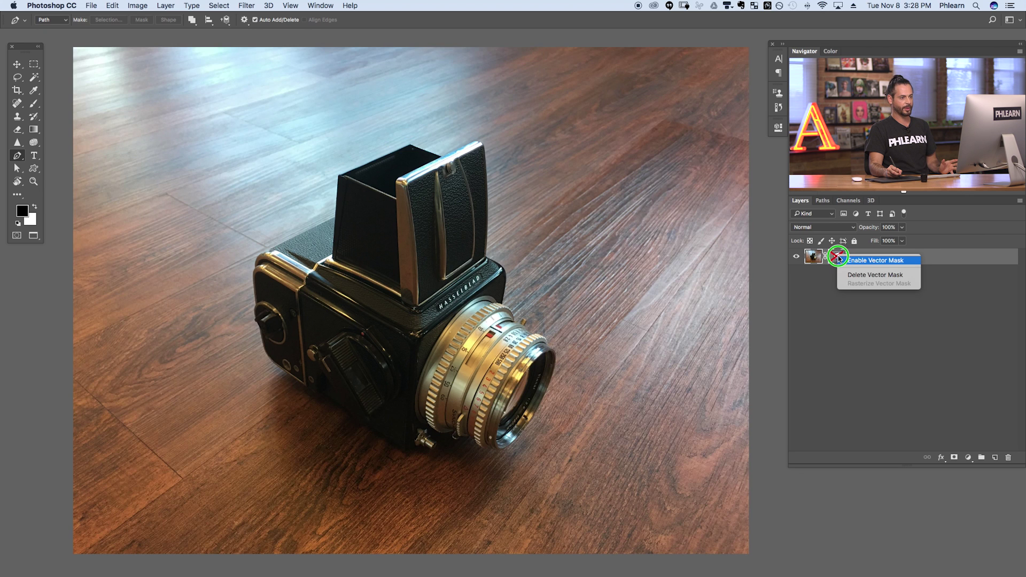
pyautogui.click(851, 261)
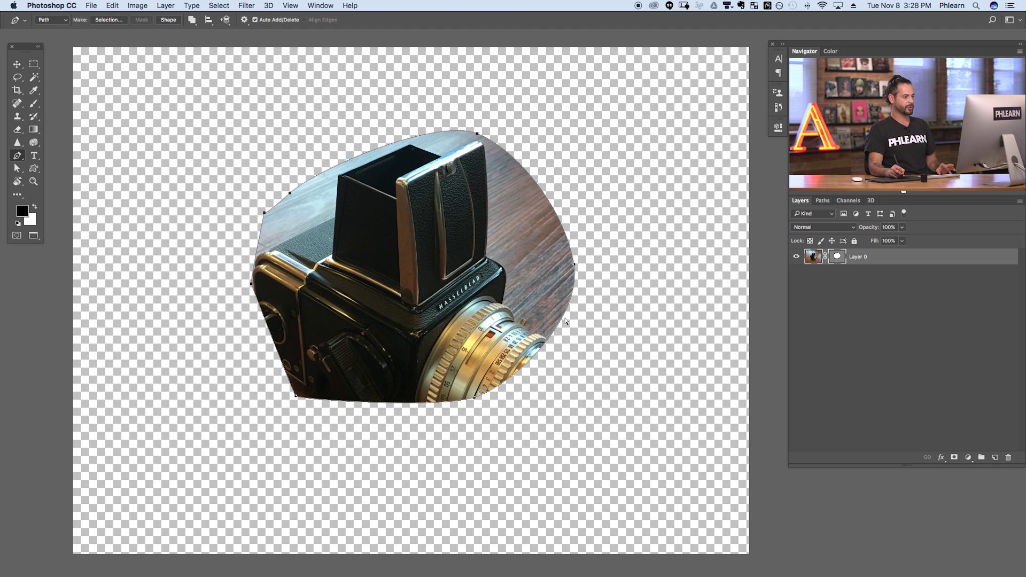
# - Move the vector mask's lower and left anchor points outward so the whole lens and camera body are included
pyautogui.moveTo(575, 266)
pyautogui.mouseDown()
pyautogui.moveTo(585, 257)
pyautogui.moveTo(620, 271)
pyautogui.moveTo(538, 276)
pyautogui.moveTo(576, 269)
pyautogui.mouseUp()
pyautogui.moveTo(490, 399); pyautogui.dragTo(516, 488)
pyautogui.moveTo(311, 397); pyautogui.dragTo(238, 437)
pyautogui.moveTo(267, 285); pyautogui.dragTo(229, 282)
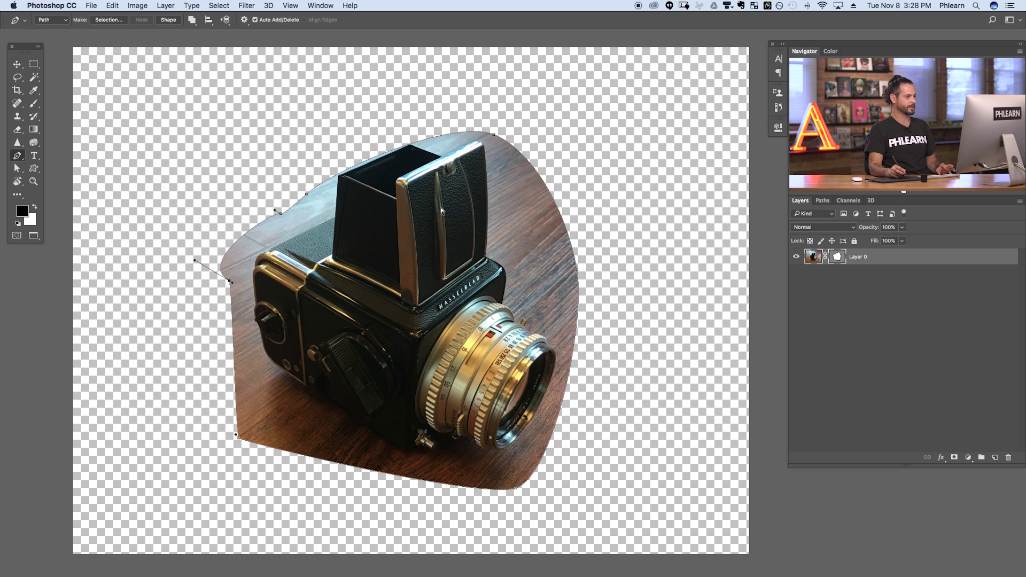
# - Reshape the upper and right curves of the vector mask by moving anchor points and handles around the viewfinder hood
pyautogui.moveTo(306, 195); pyautogui.dragTo(302, 164)
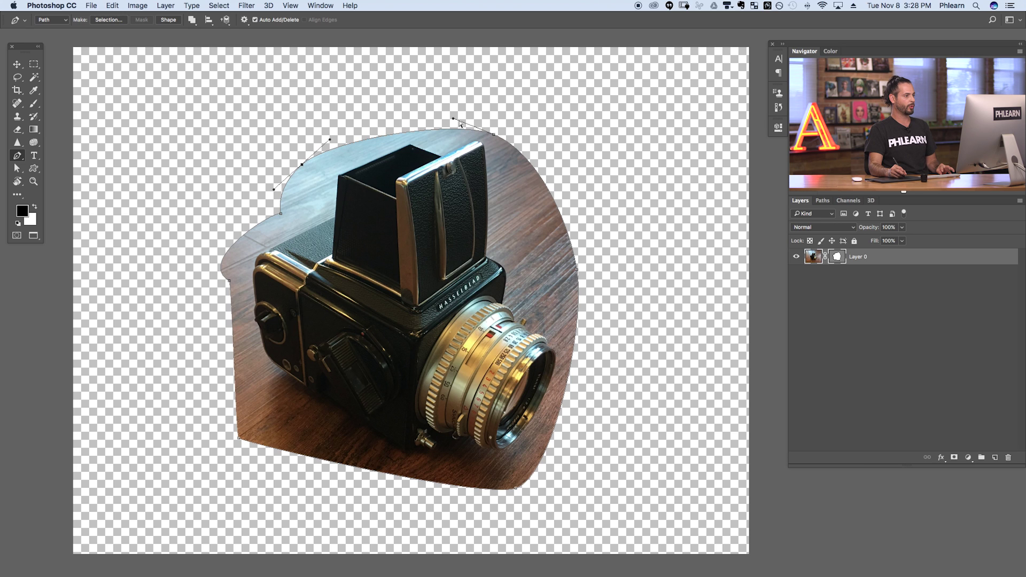
pyautogui.moveTo(455, 122); pyautogui.dragTo(479, 145)
pyautogui.moveTo(568, 215); pyautogui.dragTo(548, 236)
pyautogui.click(568, 218)
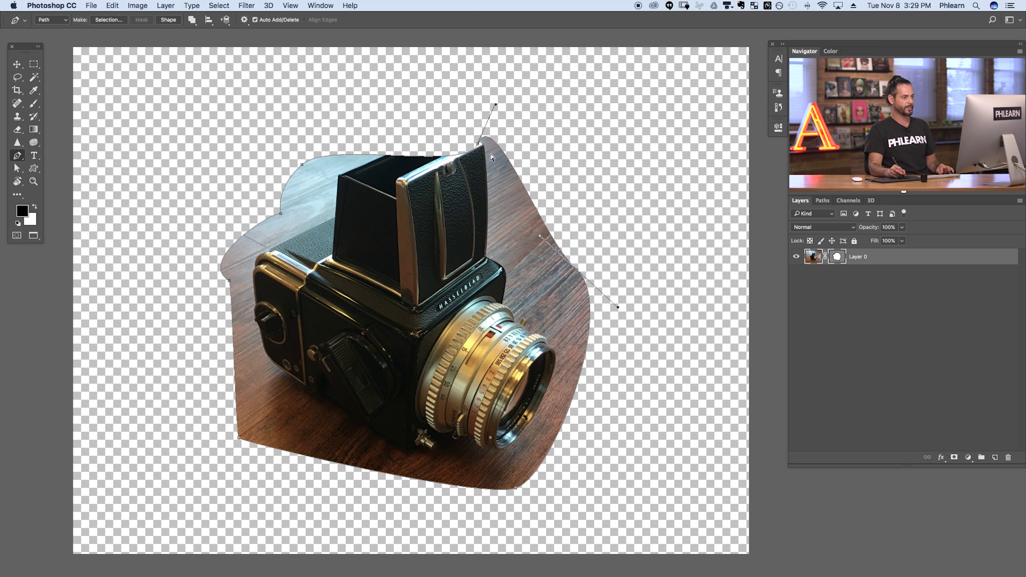
pyautogui.moveTo(479, 145); pyautogui.dragTo(458, 120)
pyautogui.click(469, 143)
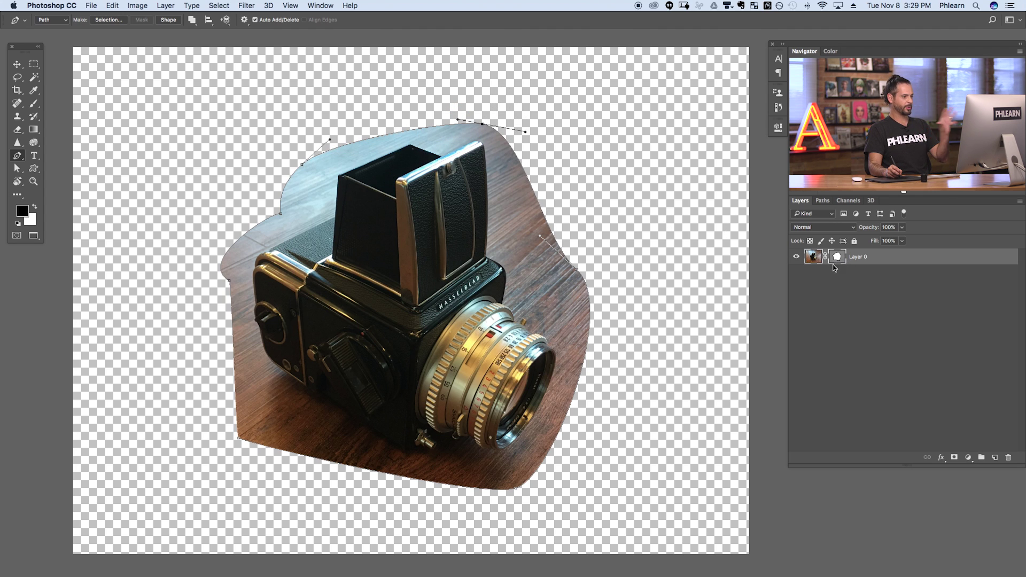
# - Delete the vector mask from Layer 0
pyautogui.moveTo(836, 258); pyautogui.dragTo(1006, 459)
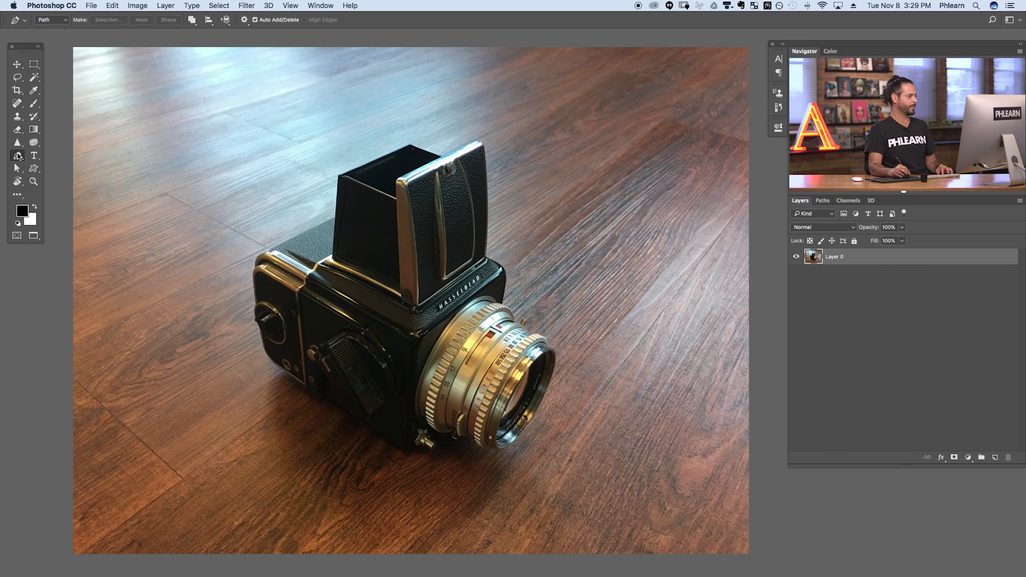
# - Create a new empty path for tracing the camera, and return to the layer list
pyautogui.moveTo(369, 170); pyautogui.dragTo(501, 184)
pyautogui.scroll(3, 566, 203)
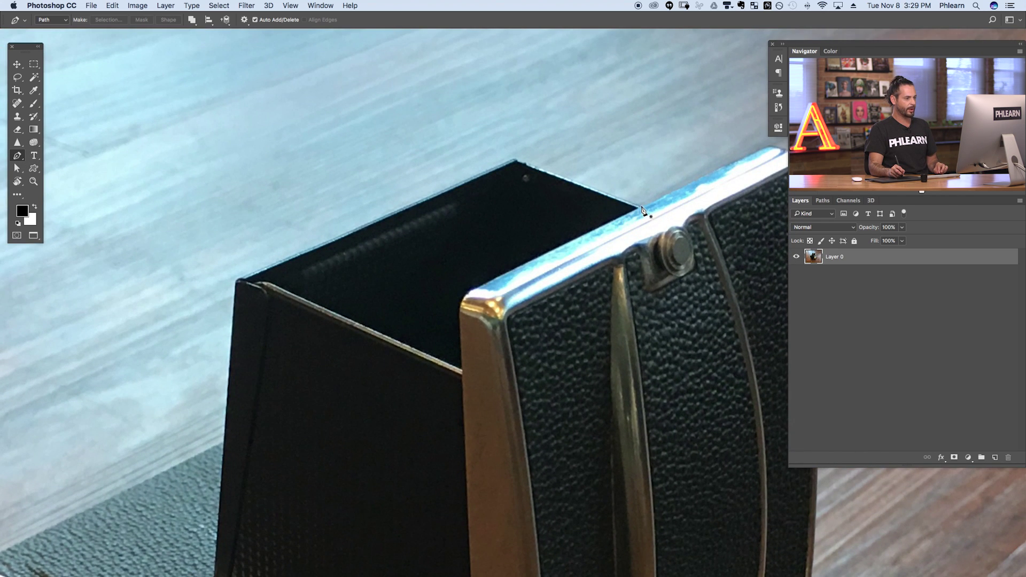
pyautogui.click(824, 203)
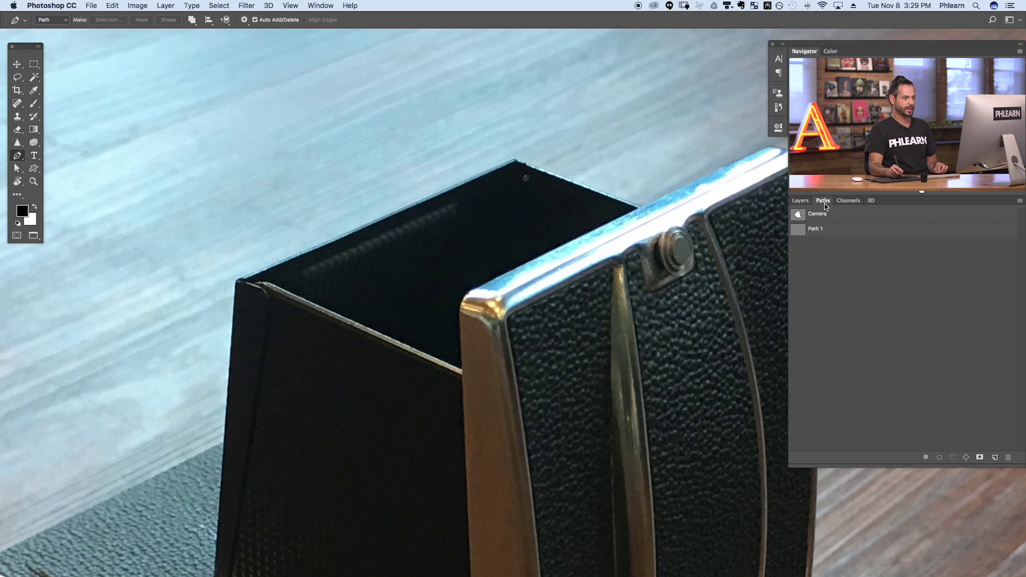
pyautogui.click(996, 458)
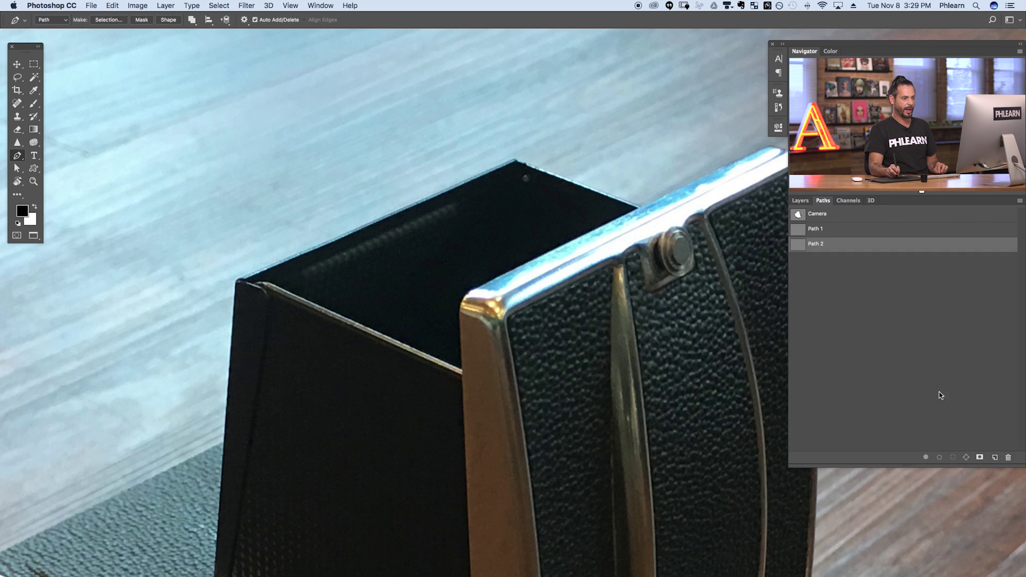
pyautogui.click(800, 201)
# - Start the camera outline with the Pen tool, placing straight-segment anchors at the viewfinder hood's upper corners
pyautogui.click(642, 206)
pyautogui.click(515, 160)
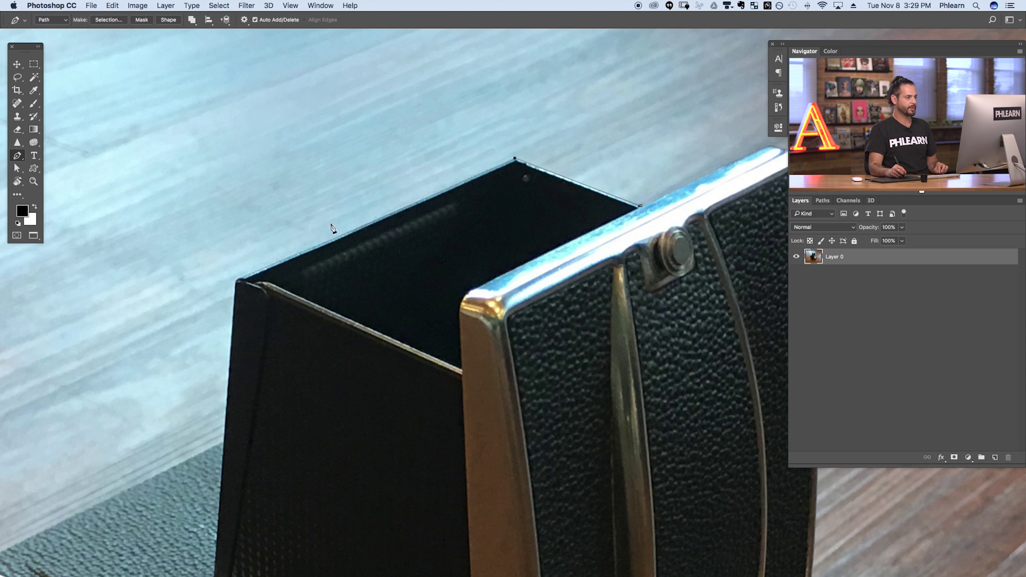
pyautogui.click(238, 280)
pyautogui.scroll(-5, 367, 251)
pyautogui.hscroll(-7, 367, 252)
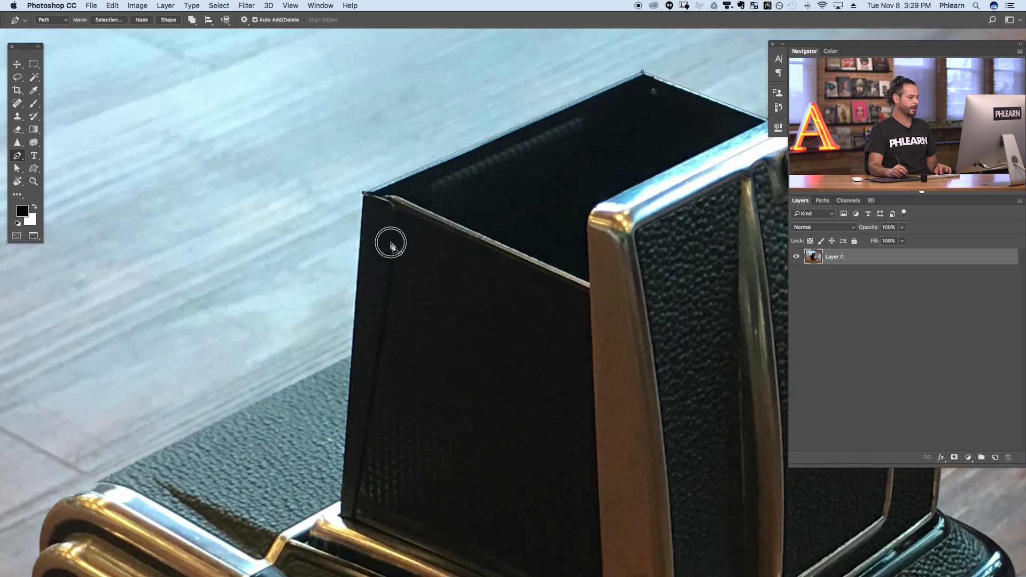
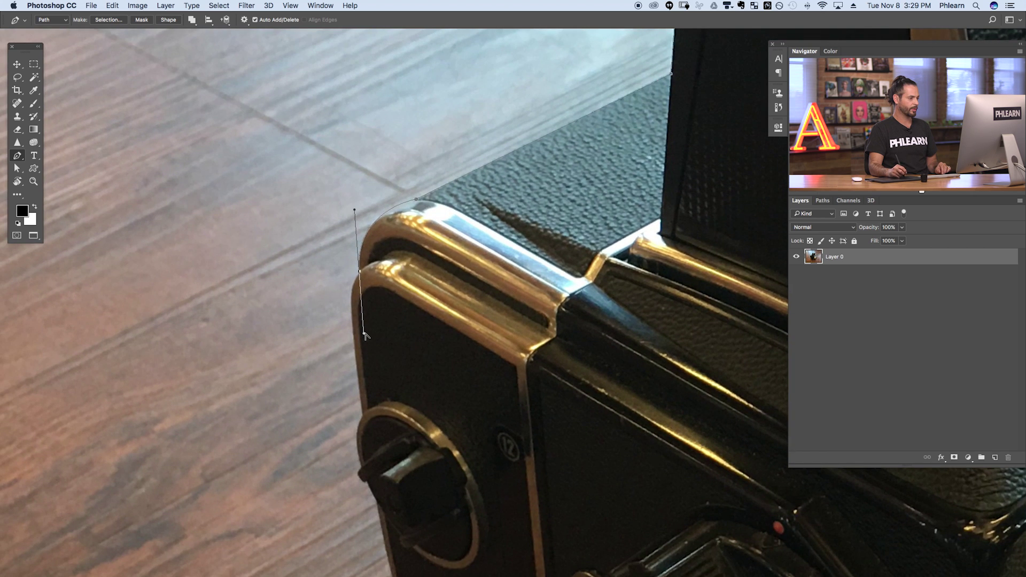
# - Continue the path down the camera back's outer edge and around the winding knob, using curved anchors where the edge bends
pyautogui.click(350, 321)
pyautogui.click(352, 318)
pyautogui.moveTo(351, 319); pyautogui.dragTo(353, 333)
pyautogui.click(363, 416)
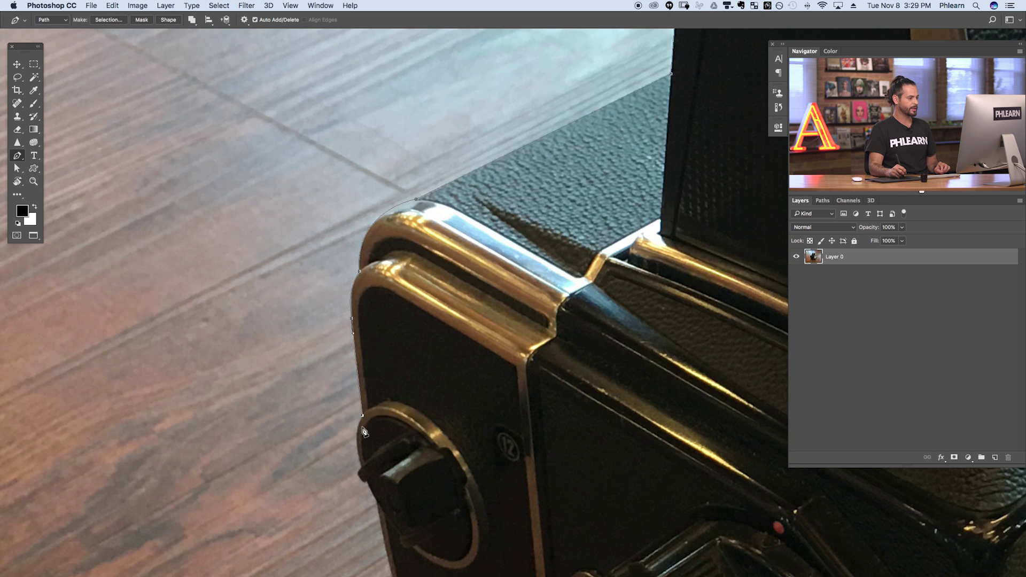
pyautogui.moveTo(361, 466); pyautogui.dragTo(373, 501)
pyautogui.click(377, 499)
# - Trace the rounded lower corner of the camera back and the body's bottom edge up to its first notch
pyautogui.scroll(-10, 380, 481)
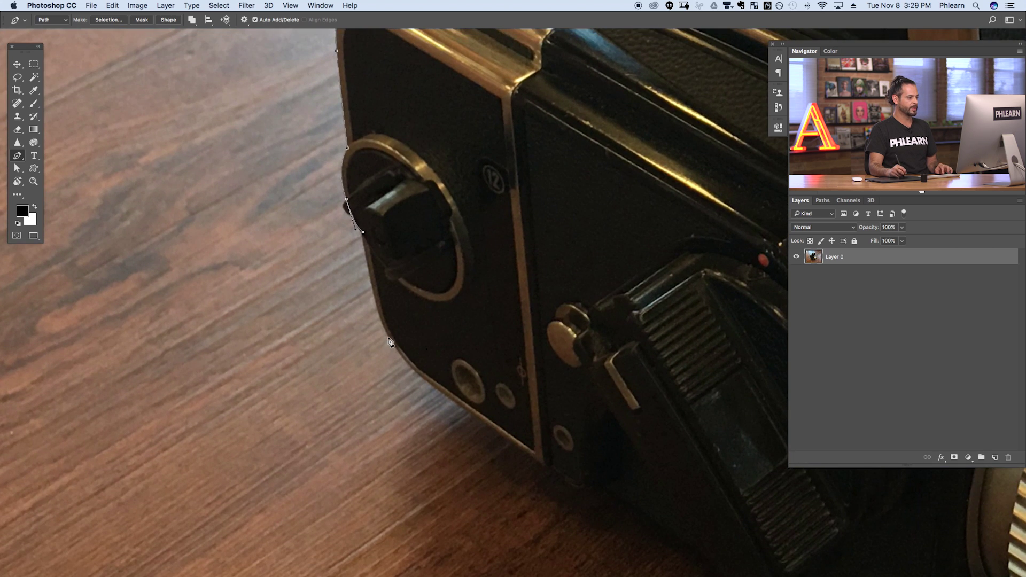
pyautogui.click(392, 344)
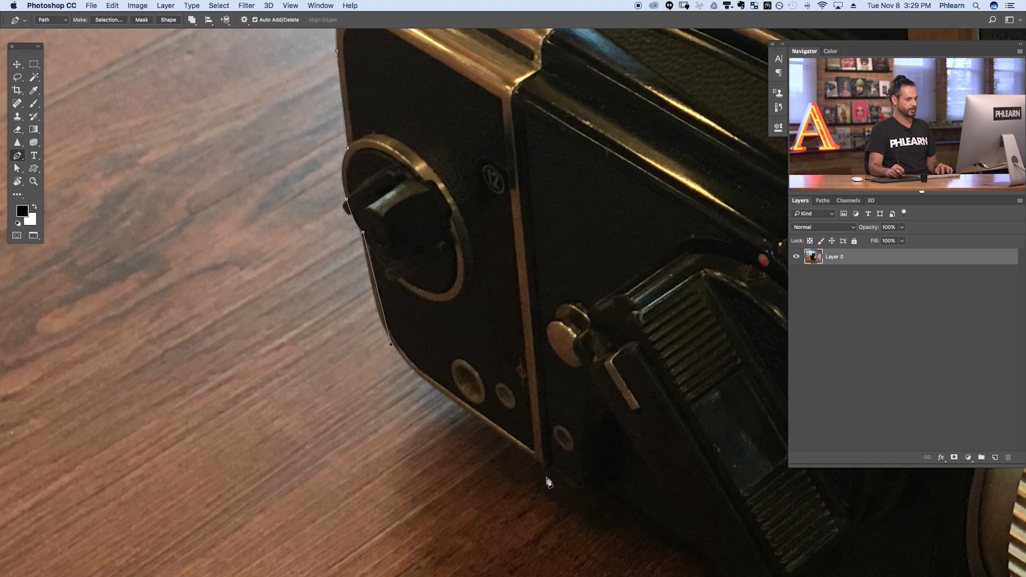
pyautogui.click(422, 375)
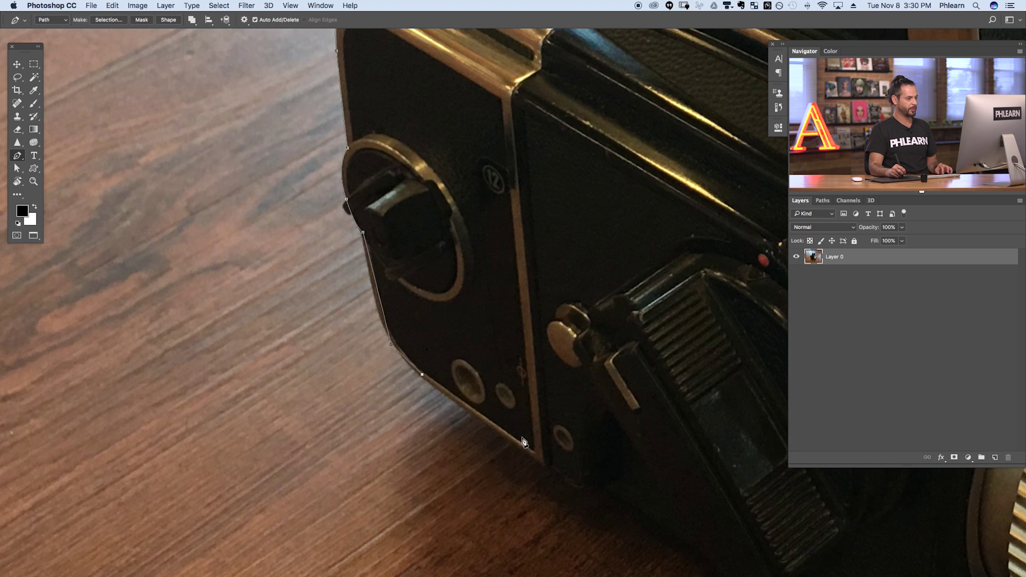
pyautogui.click(583, 488)
pyautogui.click(604, 486)
# - Extend the path with straight segments along the body's underside, past the crank, to the small metal connector below the lens
pyautogui.moveTo(604, 486); pyautogui.dragTo(463, 379)
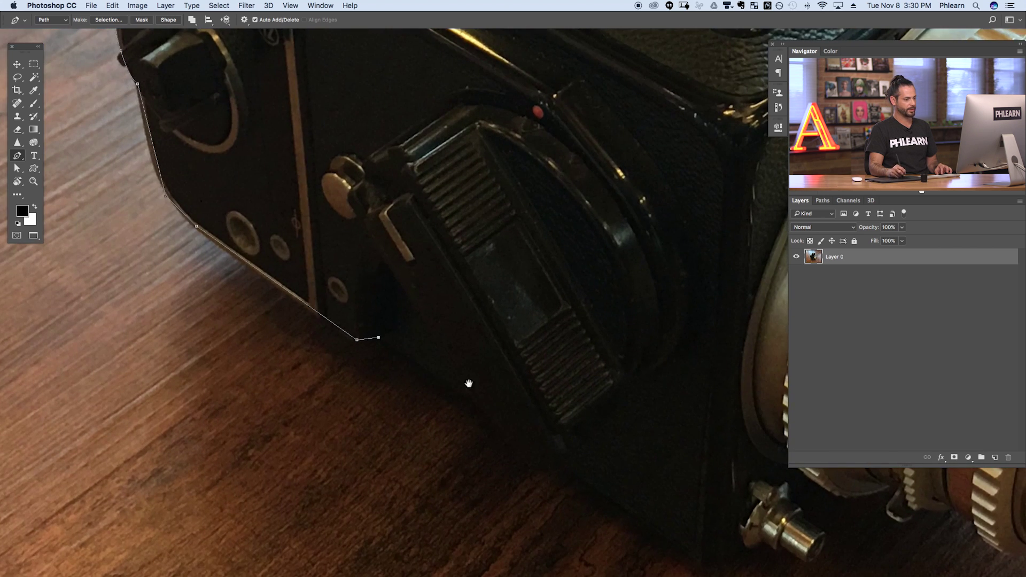
pyautogui.click(492, 420)
pyautogui.click(531, 474)
pyautogui.click(570, 464)
pyautogui.moveTo(624, 499); pyautogui.dragTo(523, 441)
pyautogui.click(535, 453)
pyautogui.click(575, 428)
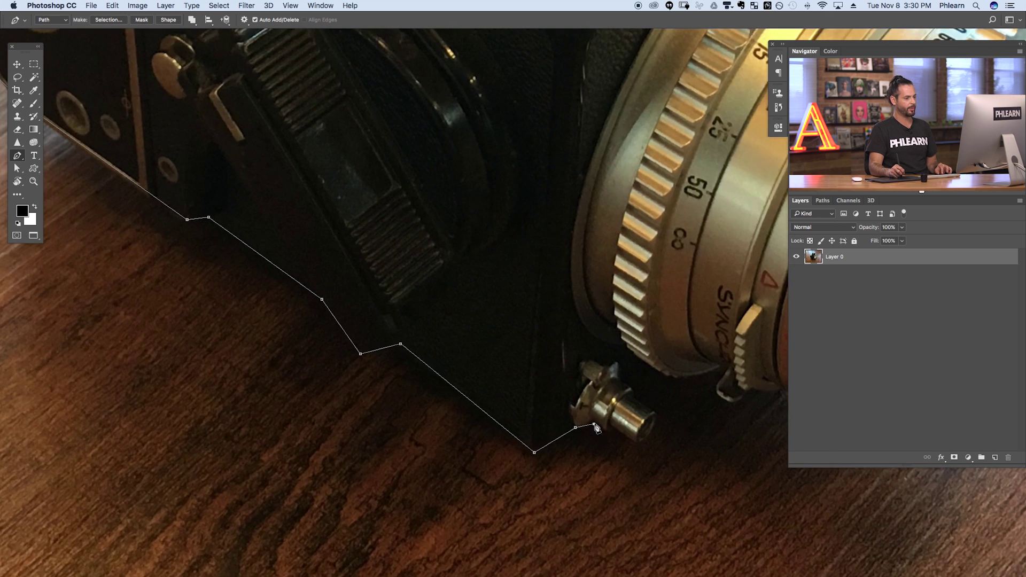
# - Outline the metal connector's tip and follow the shadowed lower edge of the lens barrel to its small lever
pyautogui.click(658, 419)
pyautogui.click(633, 393)
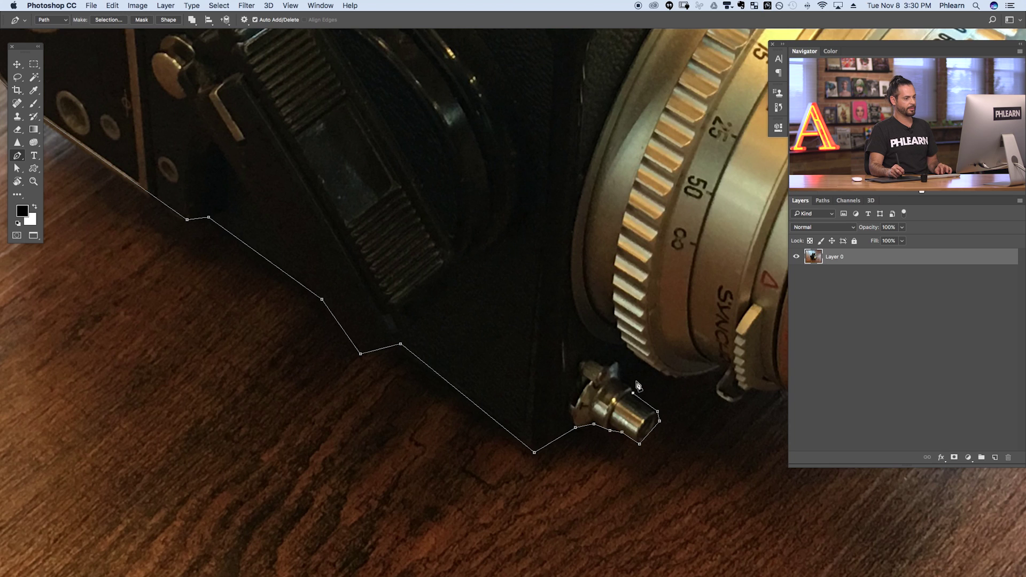
pyautogui.click(647, 374)
pyautogui.click(688, 386)
pyautogui.click(717, 381)
pyautogui.click(730, 402)
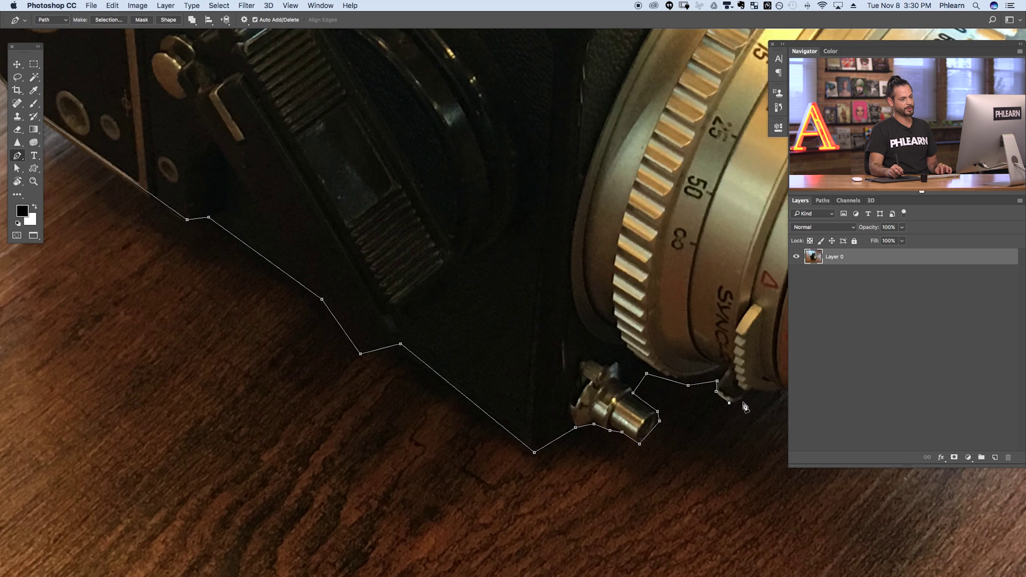
# - Trace the underside of the lens from the small lever to the base of the front rim
pyautogui.click(757, 390)
pyautogui.moveTo(752, 384); pyautogui.dragTo(537, 396)
pyautogui.click(566, 383)
pyautogui.click(588, 397)
pyautogui.click(618, 431)
pyautogui.click(647, 430)
# - Carry the path up around the outer edge of the lens's front rim towards the upper lens rings
pyautogui.moveTo(676, 431); pyautogui.dragTo(459, 464)
pyautogui.click(577, 370)
pyautogui.click(674, 188)
pyautogui.click(682, 83)
pyautogui.moveTo(643, 110); pyautogui.dragTo(645, 334)
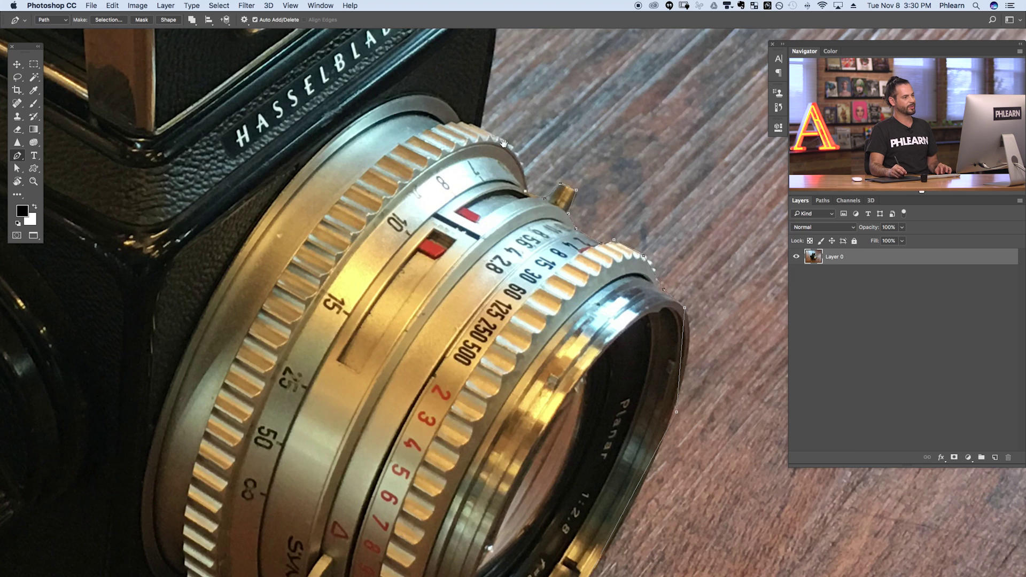
# - Trace from the upper lens ring up the body's front corner to where the viewfinder hood meets the body
pyautogui.moveTo(509, 142); pyautogui.dragTo(573, 287)
pyautogui.click(546, 275)
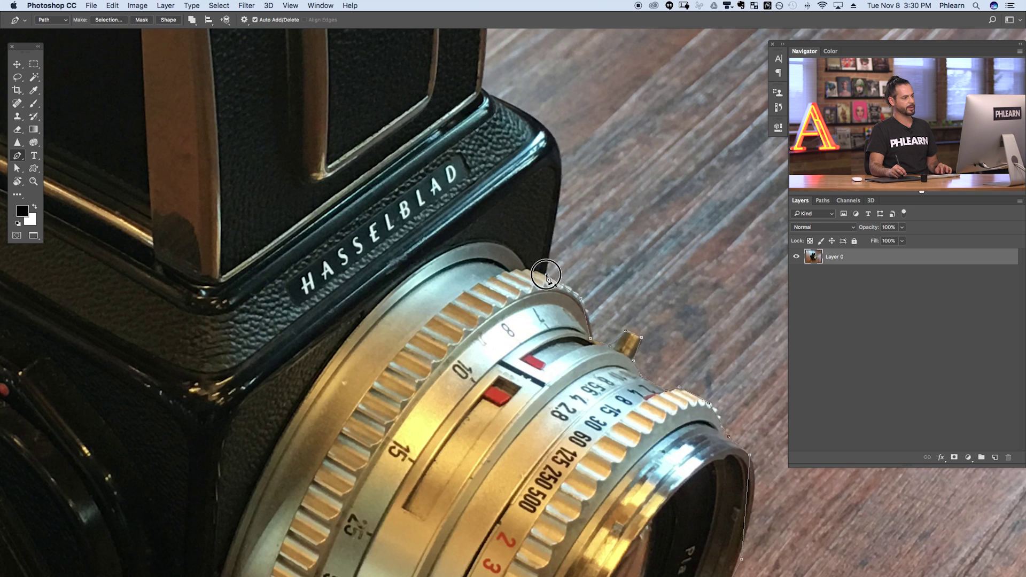
pyautogui.click(560, 169)
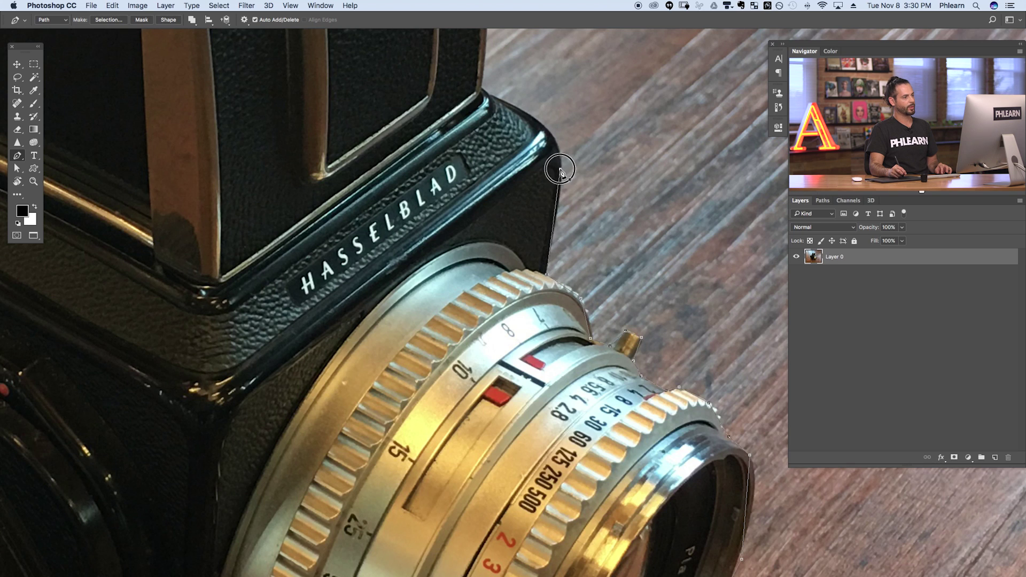
pyautogui.click(542, 125)
pyautogui.click(491, 98)
pyautogui.click(482, 88)
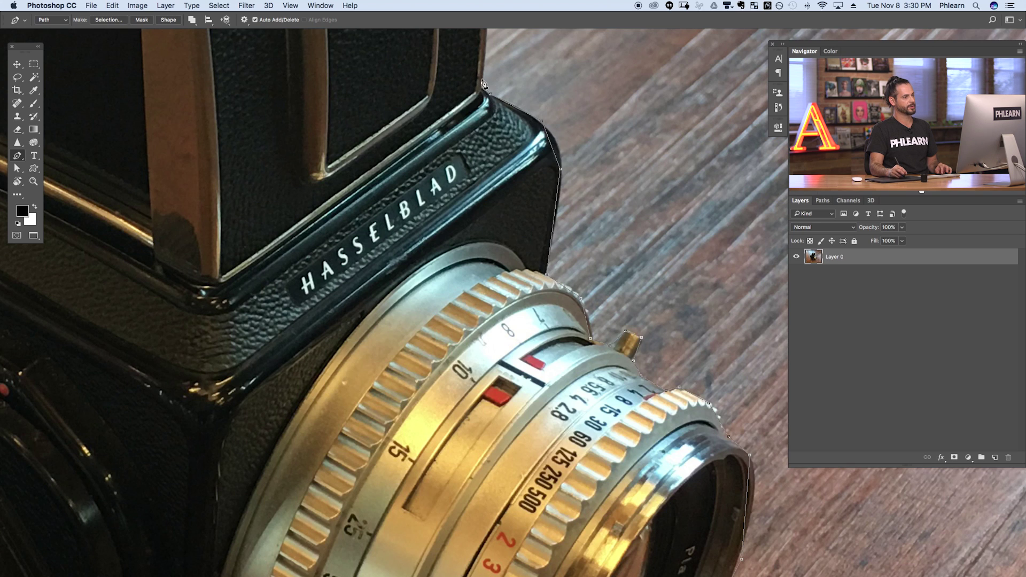
# - Trace the hood's front panel up to its top corner and close the path at the starting anchor
pyautogui.moveTo(489, 144); pyautogui.dragTo(527, 433)
pyautogui.moveTo(537, 192); pyautogui.dragTo(550, 332)
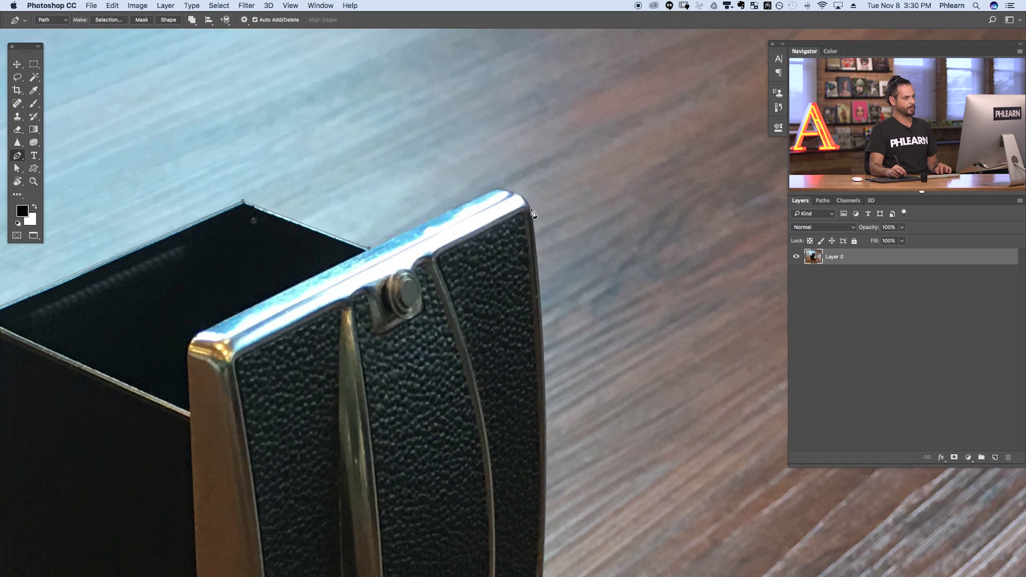
pyautogui.click(370, 250)
pyautogui.press('super+0')
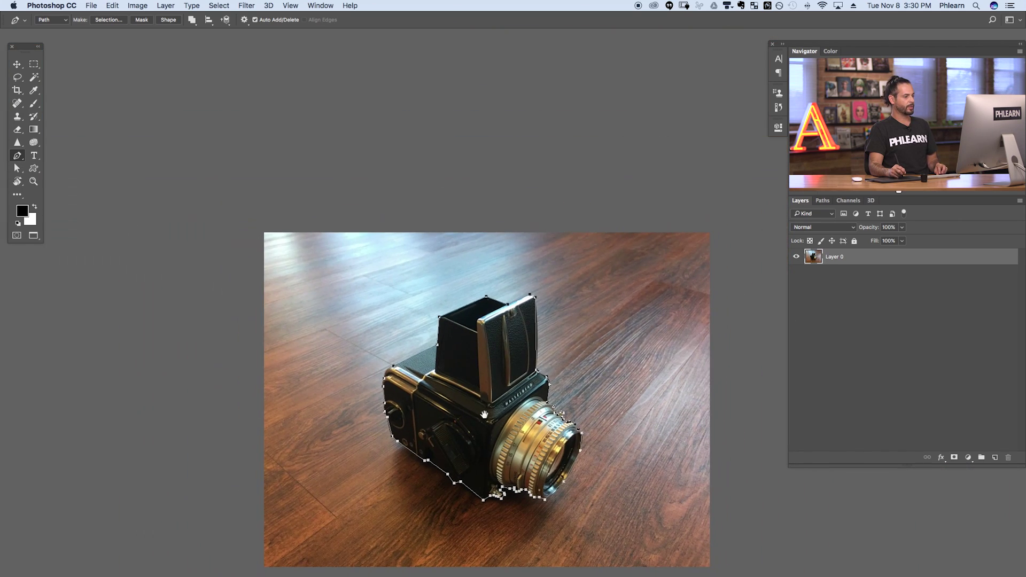
# - Create a vector mask on Layer 0 from the current path
pyautogui.scroll(-3, 517, 368)
pyautogui.keyDown('super'); pyautogui.click(511, 351); pyautogui.keyUp('super')
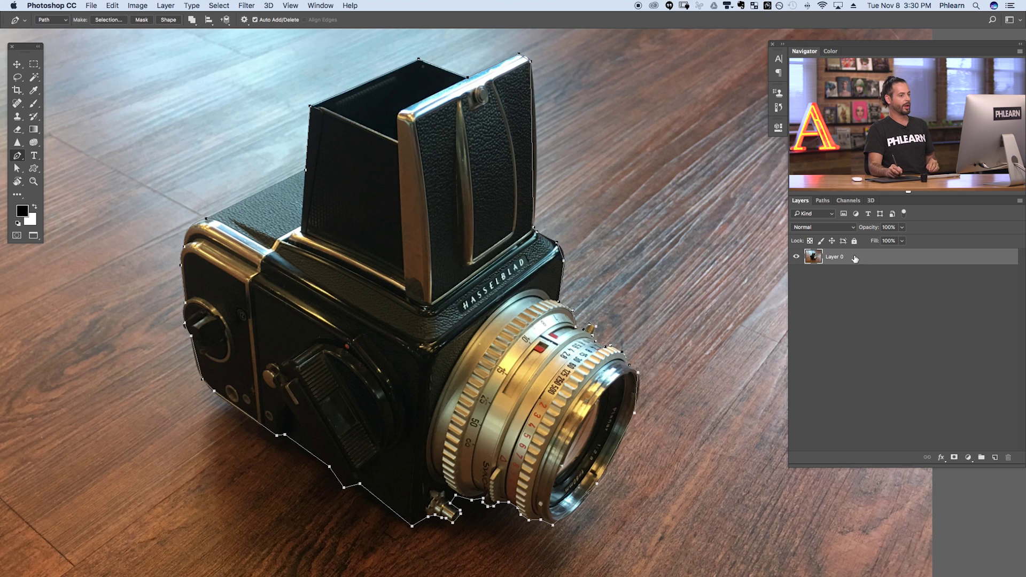
pyautogui.click(165, 6)
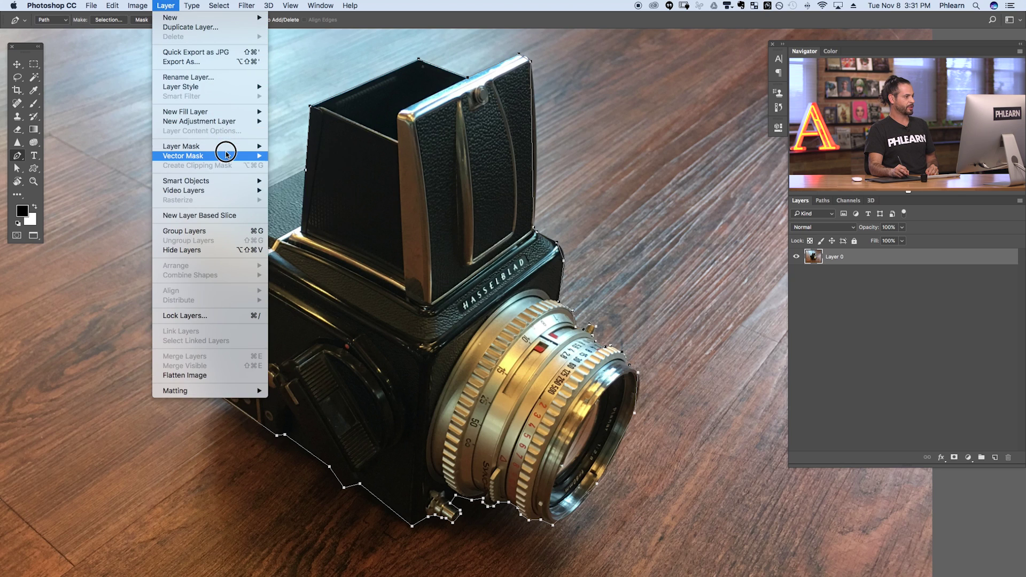
pyautogui.moveTo(227, 155)
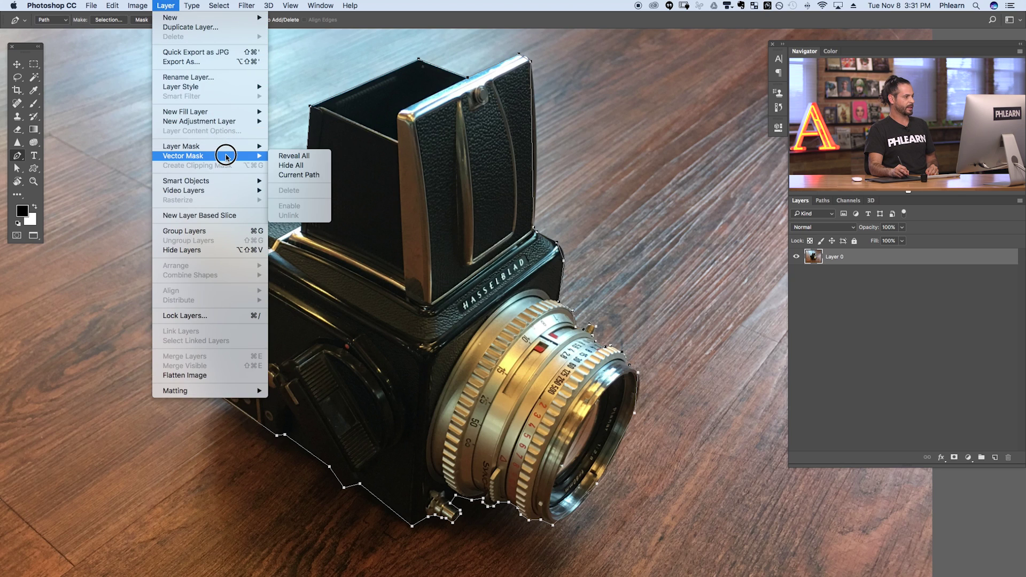
pyautogui.click(296, 176)
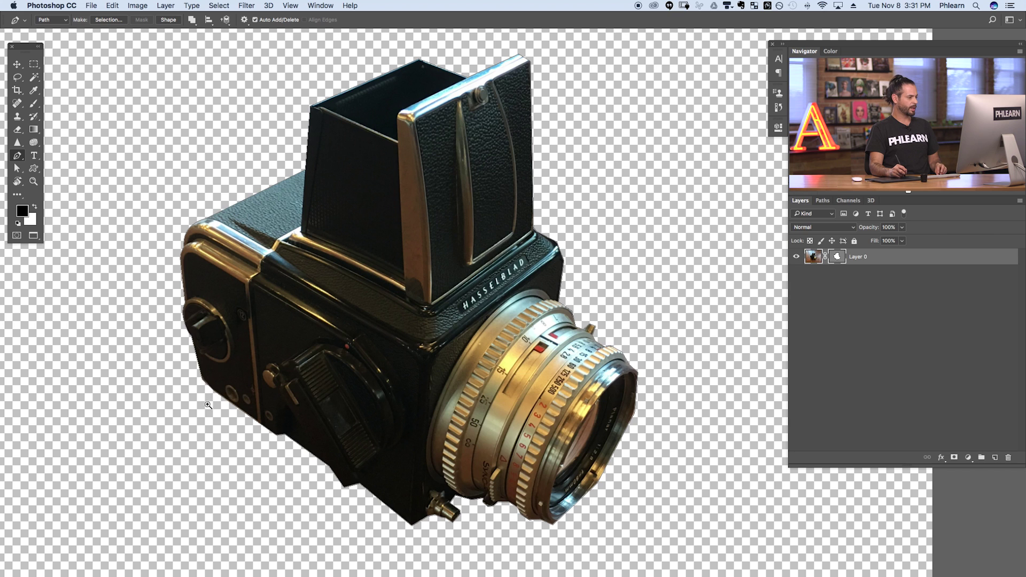
# - Inspect the mask edge near the winding knob, open the mask properties, and lower the vector mask's density to 4%
pyautogui.moveTo(209, 405); pyautogui.dragTo(353, 454)
pyautogui.click(311, 417)
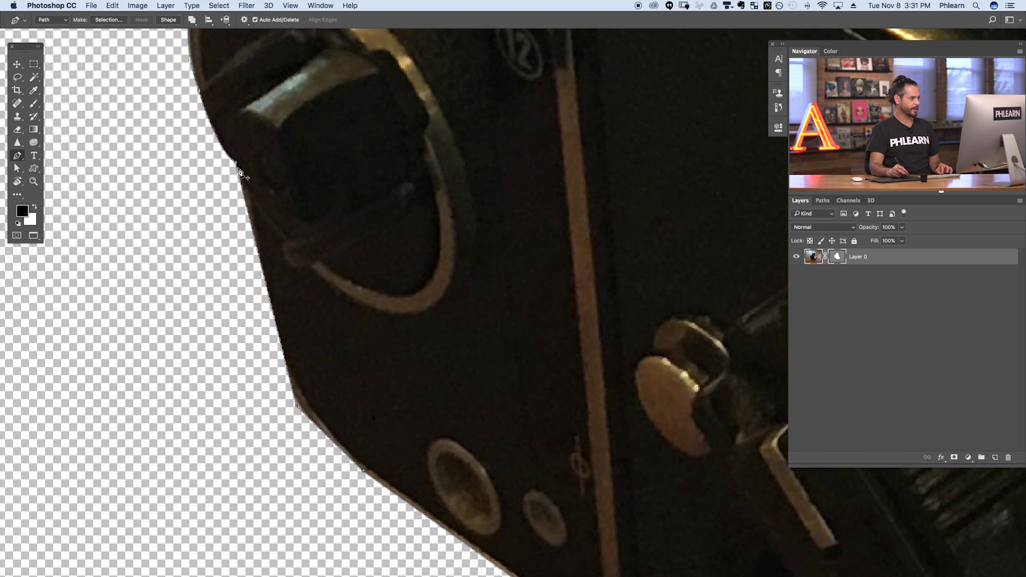
pyautogui.moveTo(367, 393); pyautogui.dragTo(338, 376)
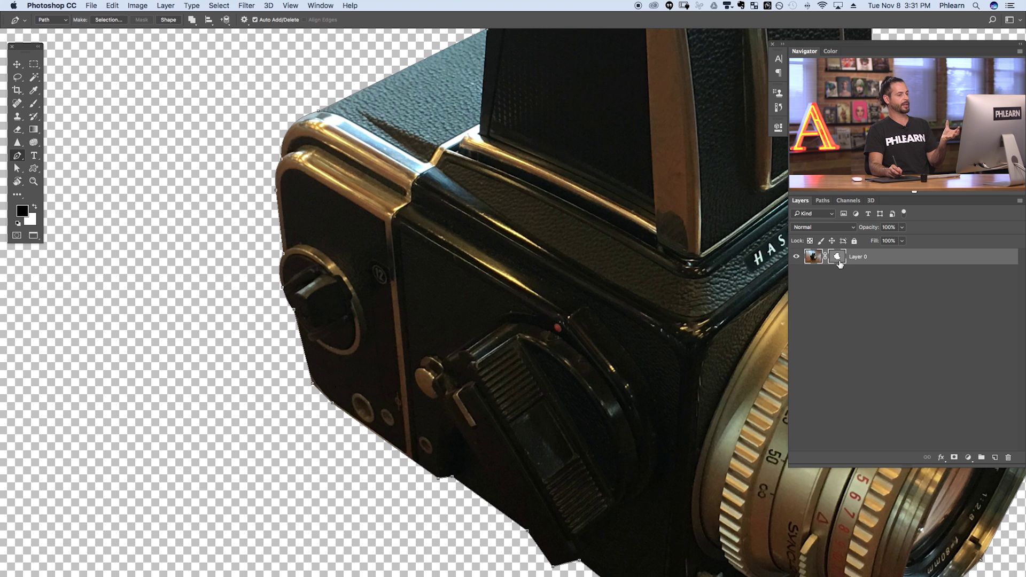
pyautogui.moveTo(320, 6); pyautogui.dragTo(363, 295)
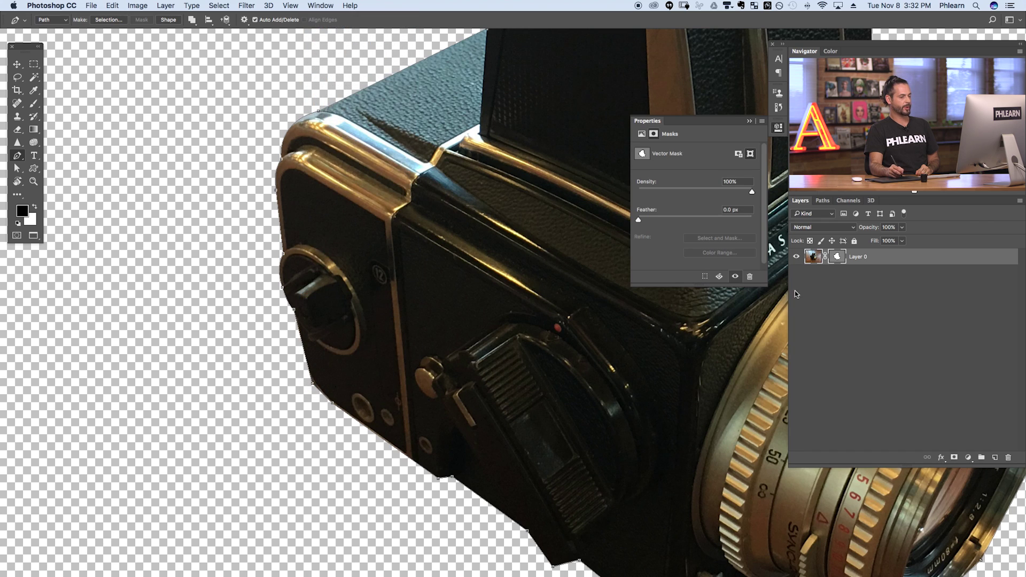
pyautogui.click(839, 259)
pyautogui.click(838, 258)
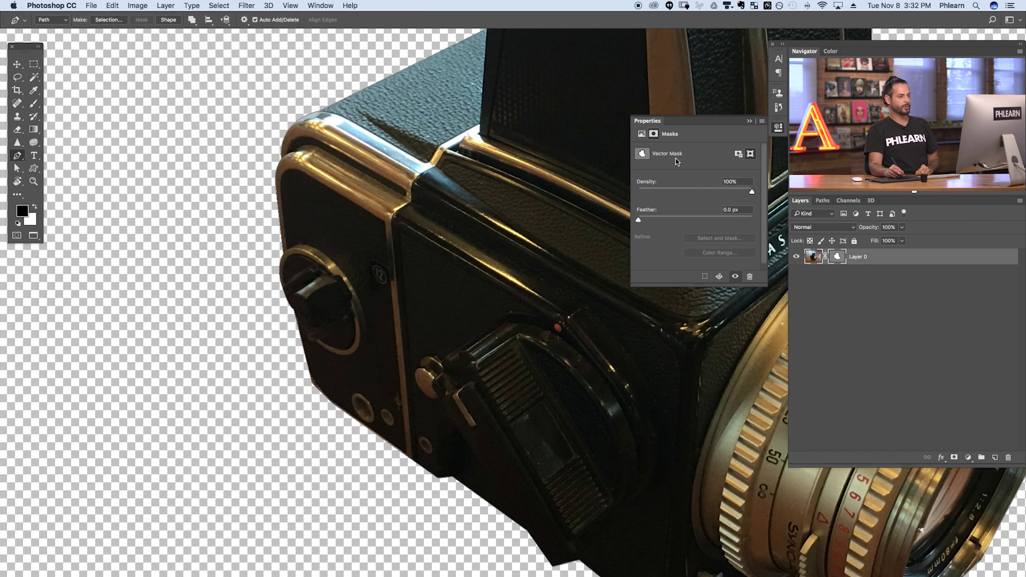
pyautogui.moveTo(753, 193); pyautogui.dragTo(644, 192)
# - Move the anchors at the camera back's lower corner onto the metal trim and bend the segment to match its curve
pyautogui.moveTo(311, 378); pyautogui.dragTo(377, 346)
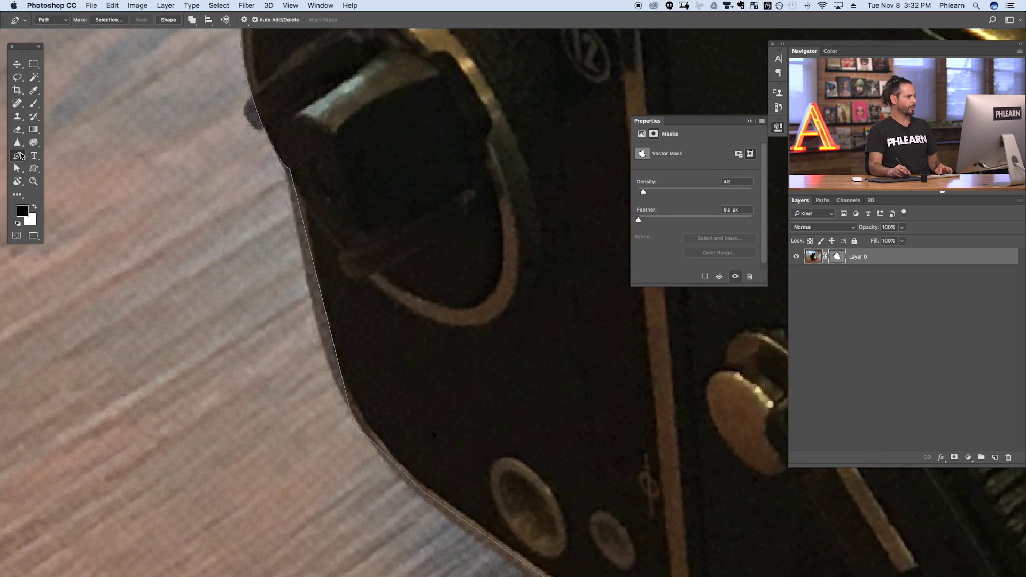
pyautogui.keyDown('super'); pyautogui.click(354, 425); pyautogui.keyUp('super')
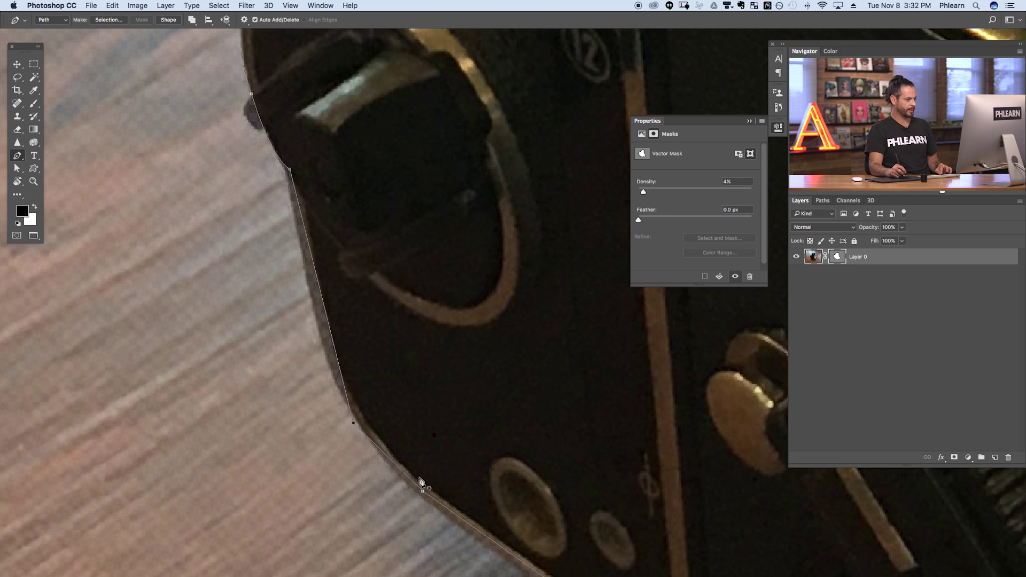
pyautogui.moveTo(474, 487); pyautogui.dragTo(359, 398)
pyautogui.moveTo(306, 338); pyautogui.dragTo(365, 448)
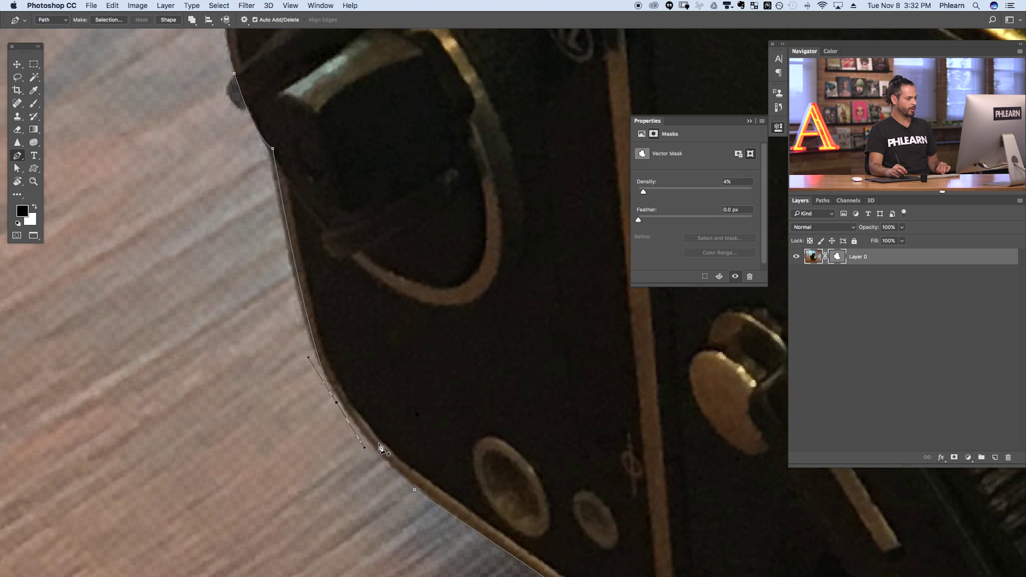
pyautogui.moveTo(337, 404); pyautogui.dragTo(324, 371)
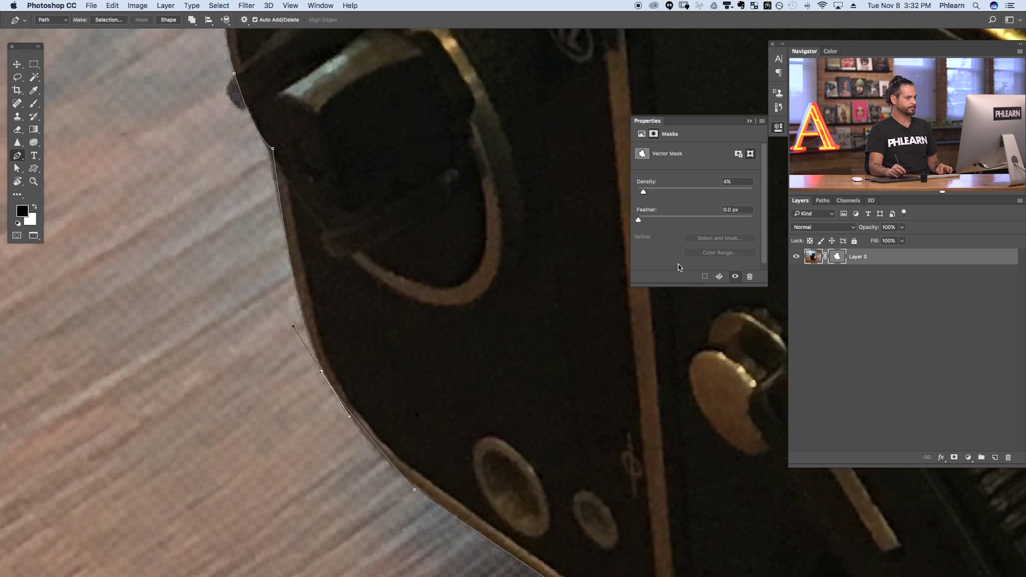
# - Set the vector mask's density to 100%, fine-tune the curve at the camera back's lower corner, and deselect the mask
pyautogui.moveTo(651, 187); pyautogui.dragTo(754, 191)
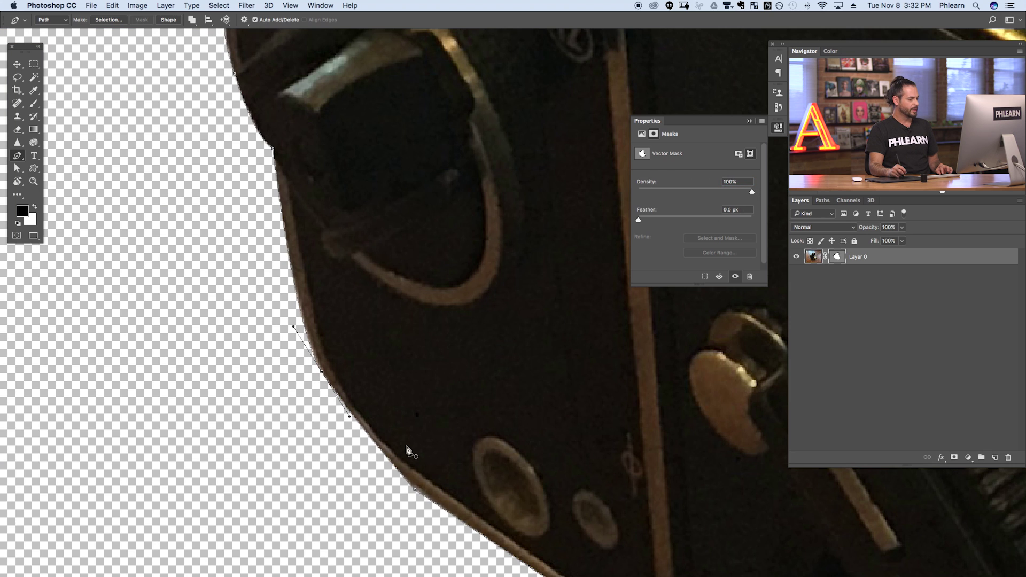
pyautogui.keyDown('alt'); pyautogui.click(394, 401); pyautogui.keyUp('alt')
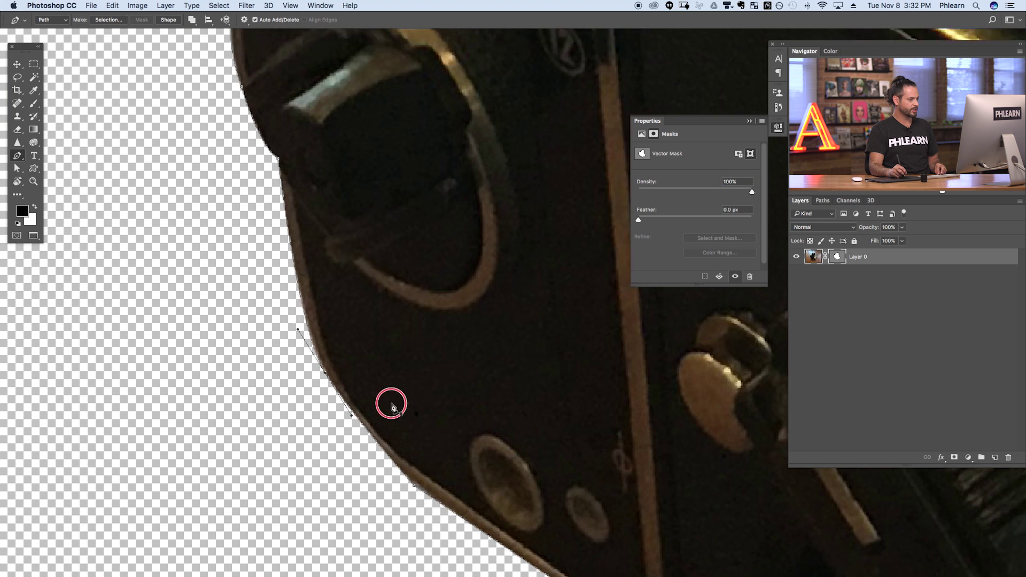
pyautogui.moveTo(364, 388)
pyautogui.mouseDown()
pyautogui.moveTo(352, 401)
pyautogui.moveTo(346, 394)
pyautogui.moveTo(362, 389)
pyautogui.mouseUp()
pyautogui.click(408, 446)
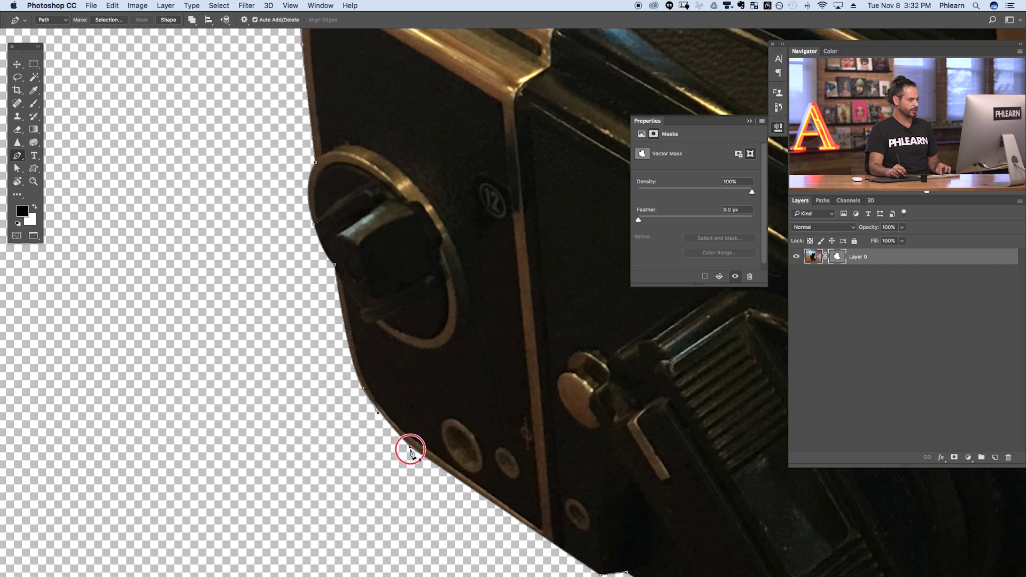
pyautogui.moveTo(410, 449)
pyautogui.mouseDown()
pyautogui.moveTo(412, 465)
pyautogui.moveTo(433, 468)
pyautogui.moveTo(414, 452)
pyautogui.mouseUp()
pyautogui.press('Return')
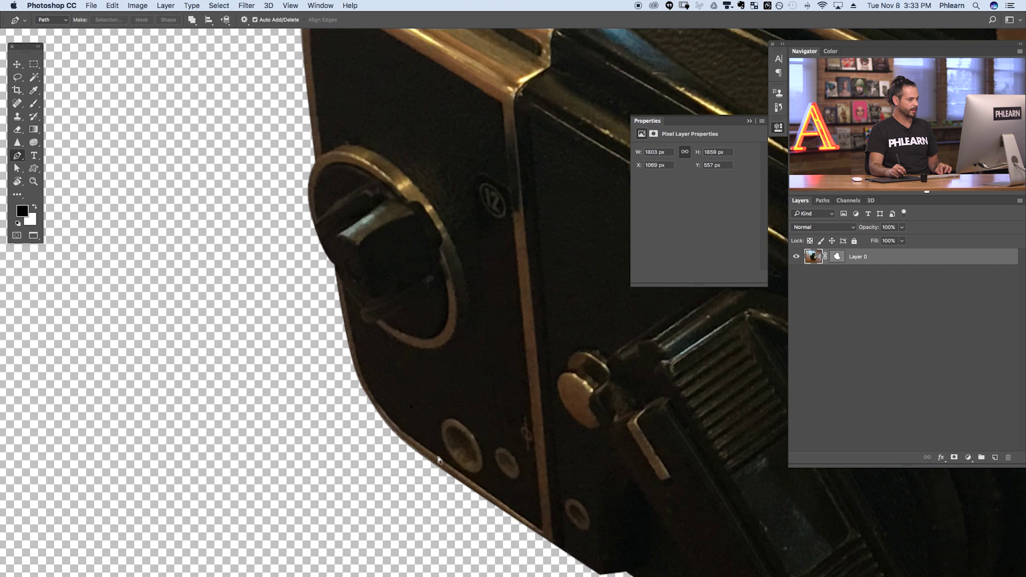
# - Convert the mask anchor at the body's lowest corner beside the metal connector into a smooth point and adjust the neighbouring curve
pyautogui.moveTo(495, 399); pyautogui.dragTo(258, 233)
pyautogui.moveTo(270, 314); pyautogui.dragTo(426, 341)
pyautogui.click(548, 453)
pyautogui.click(546, 453)
pyautogui.moveTo(546, 454)
pyautogui.mouseDown()
pyautogui.moveTo(585, 453)
pyautogui.moveTo(529, 477)
pyautogui.moveTo(523, 492)
pyautogui.moveTo(536, 451)
pyautogui.mouseUp()
pyautogui.press('super+z')
pyautogui.moveTo(527, 489); pyautogui.dragTo(542, 438)
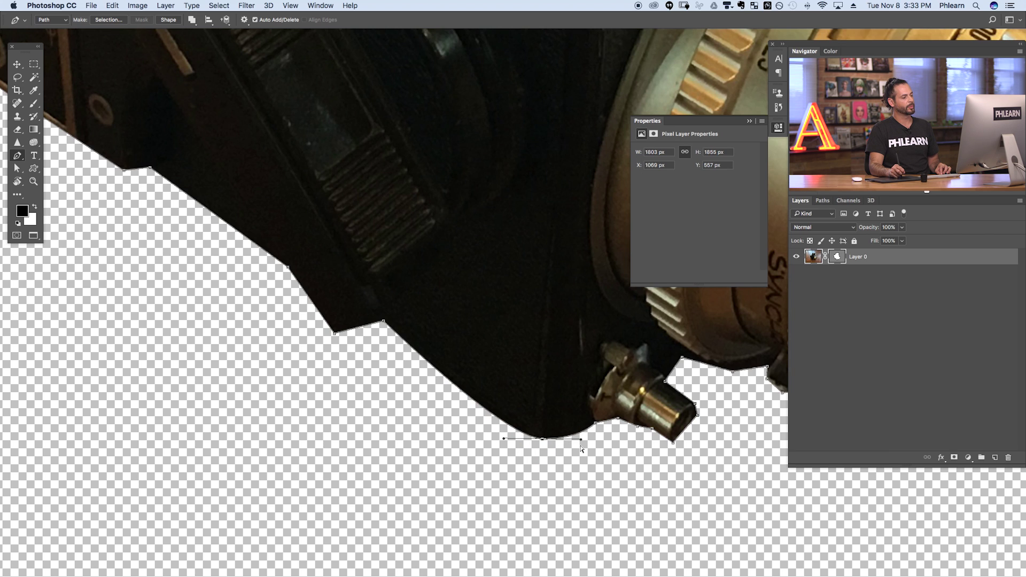
pyautogui.click(549, 440)
pyautogui.moveTo(556, 443); pyautogui.dragTo(593, 420)
pyautogui.moveTo(335, 335); pyautogui.dragTo(345, 340)
# - Round the mask around the body's upper front corner beside the HASSELBLAD nameplate by adding curve handles and repositioning its anchors
pyautogui.moveTo(527, 200); pyautogui.dragTo(470, 478)
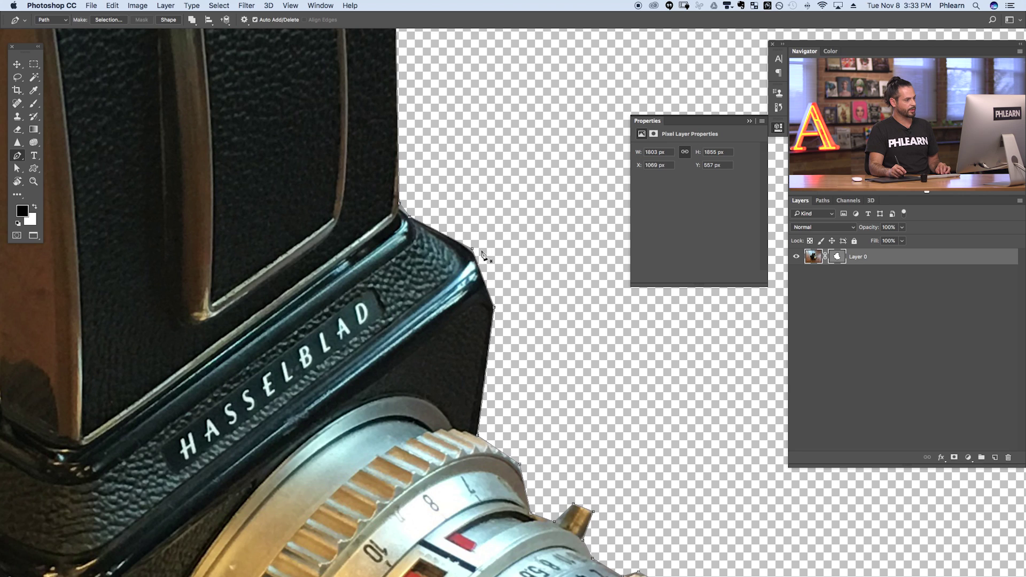
pyautogui.moveTo(472, 250); pyautogui.dragTo(459, 234)
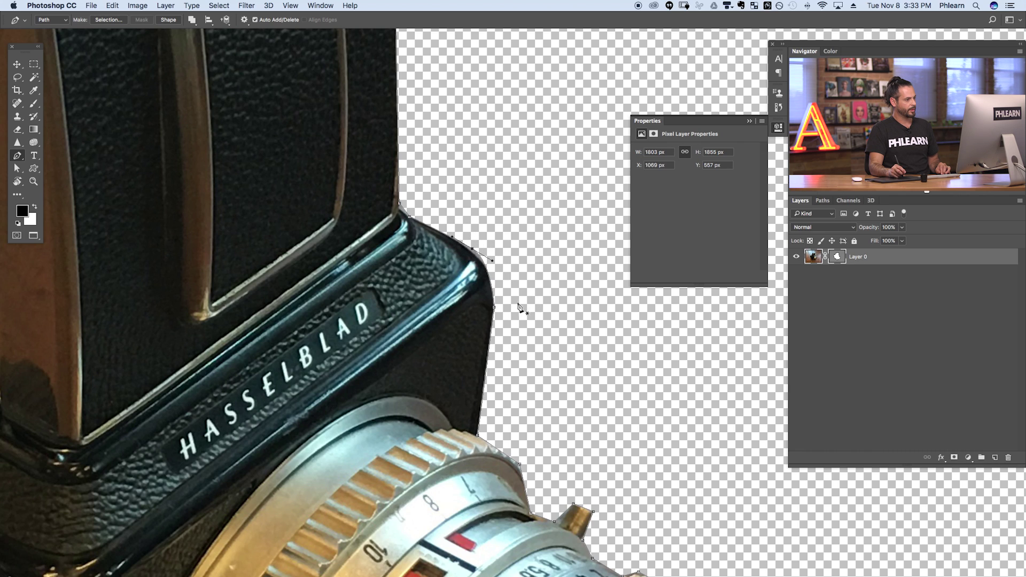
pyautogui.moveTo(495, 310); pyautogui.dragTo(503, 270)
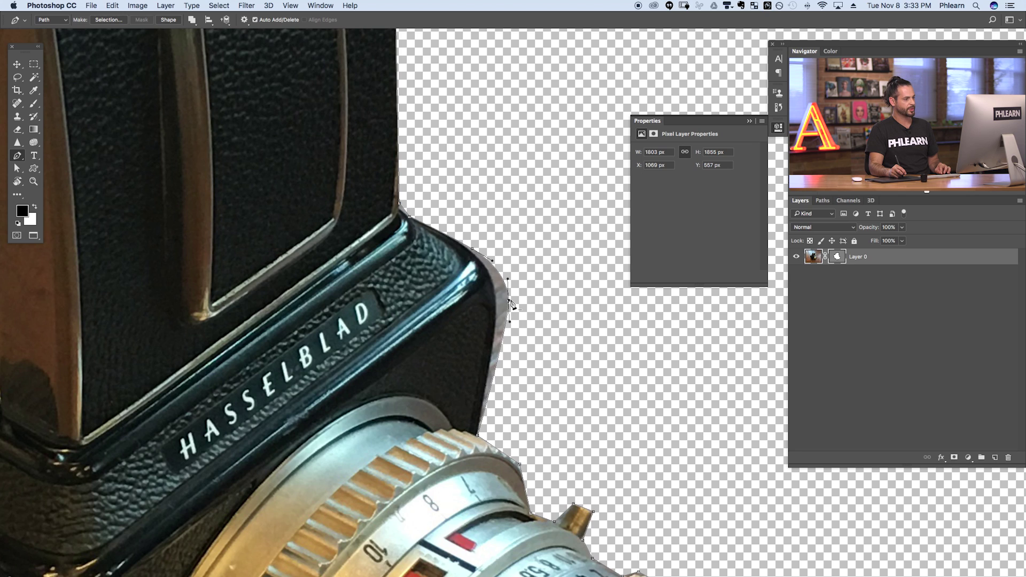
pyautogui.moveTo(509, 301); pyautogui.dragTo(497, 310)
pyautogui.click(491, 262)
pyautogui.moveTo(472, 252); pyautogui.dragTo(470, 253)
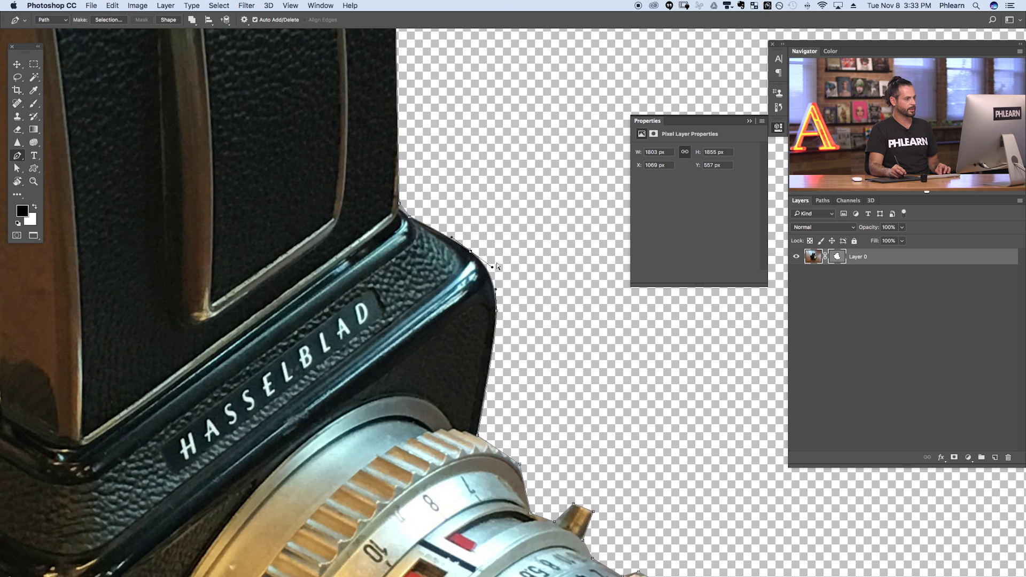
# - Add a white (ffffff) Solid Color fill layer and place it beneath the masked camera layer
pyautogui.press('Escape')
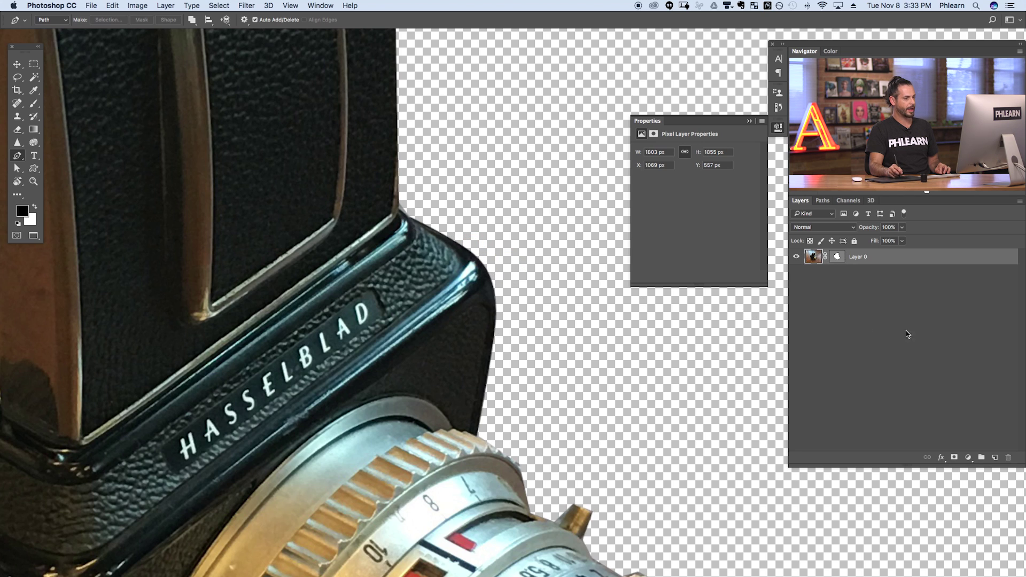
pyautogui.click(970, 456)
pyautogui.click(968, 464)
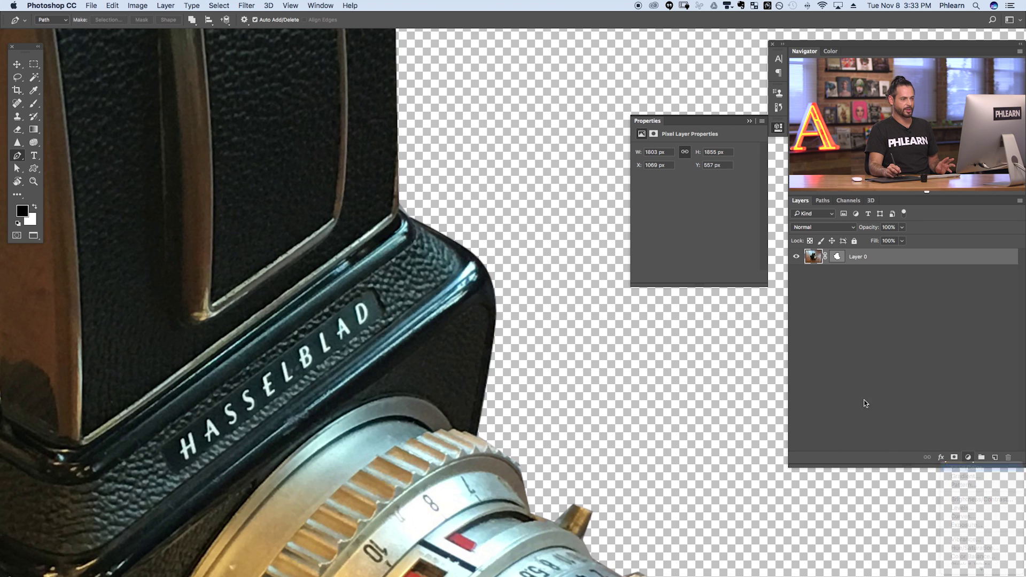
pyautogui.write('ffffff')
pyautogui.press('Return')
pyautogui.moveTo(894, 262); pyautogui.dragTo(891, 327)
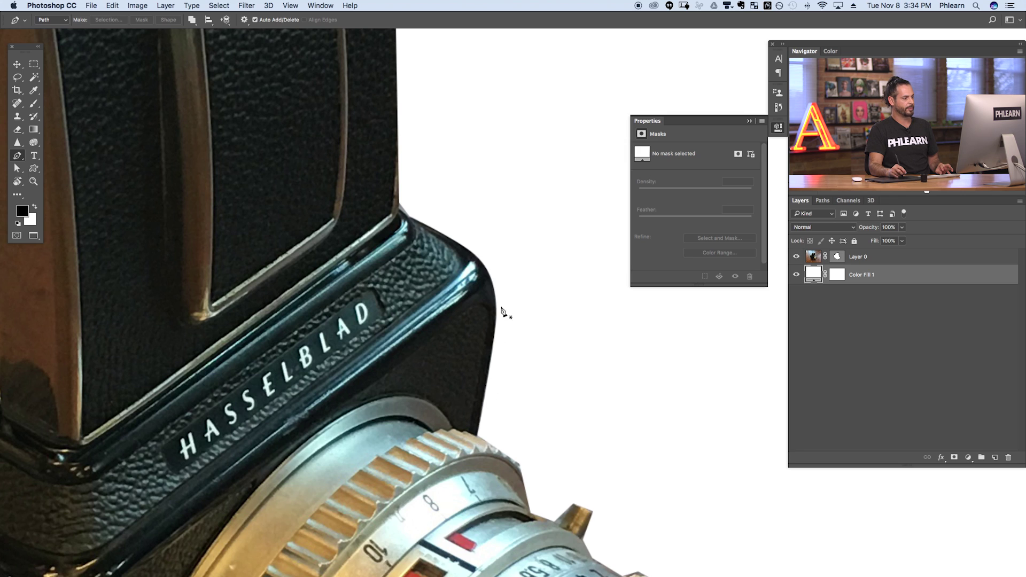
# - Smooth the vector mask anchor on the body's front edge below the HASSELBLAD corner and shift it to follow the edge
pyautogui.click(837, 258)
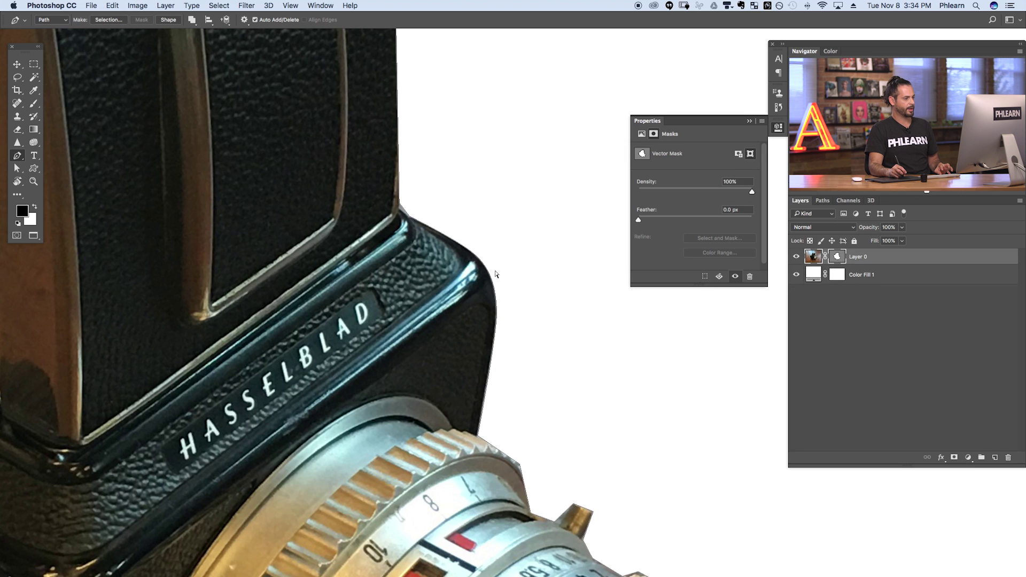
pyautogui.keyDown('alt'); pyautogui.click(496, 313); pyautogui.keyUp('alt')
pyautogui.moveTo(498, 315); pyautogui.dragTo(452, 238)
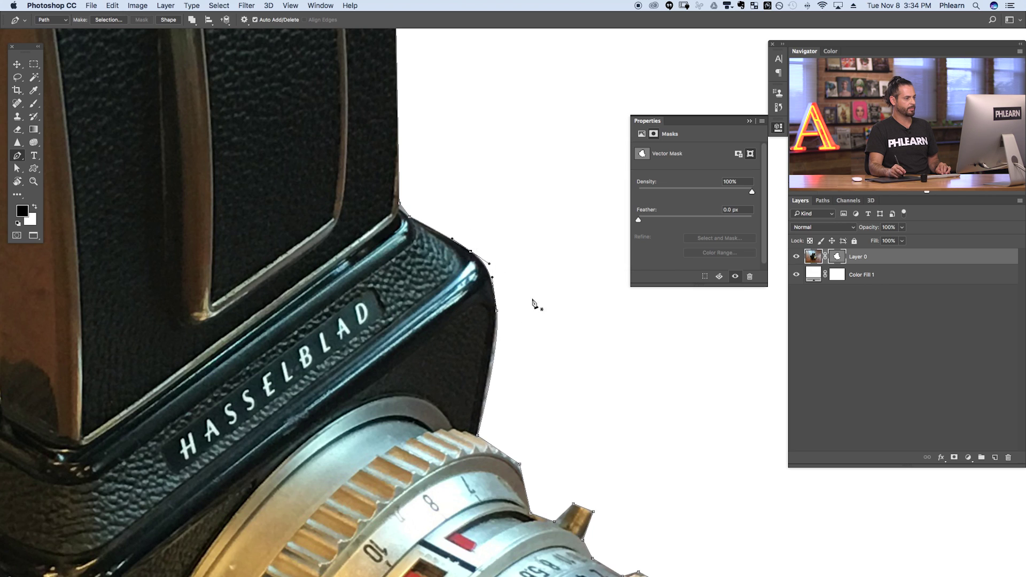
pyautogui.moveTo(498, 312)
pyautogui.mouseDown()
pyautogui.moveTo(508, 303)
pyautogui.moveTo(508, 263)
pyautogui.moveTo(496, 319)
pyautogui.mouseUp()
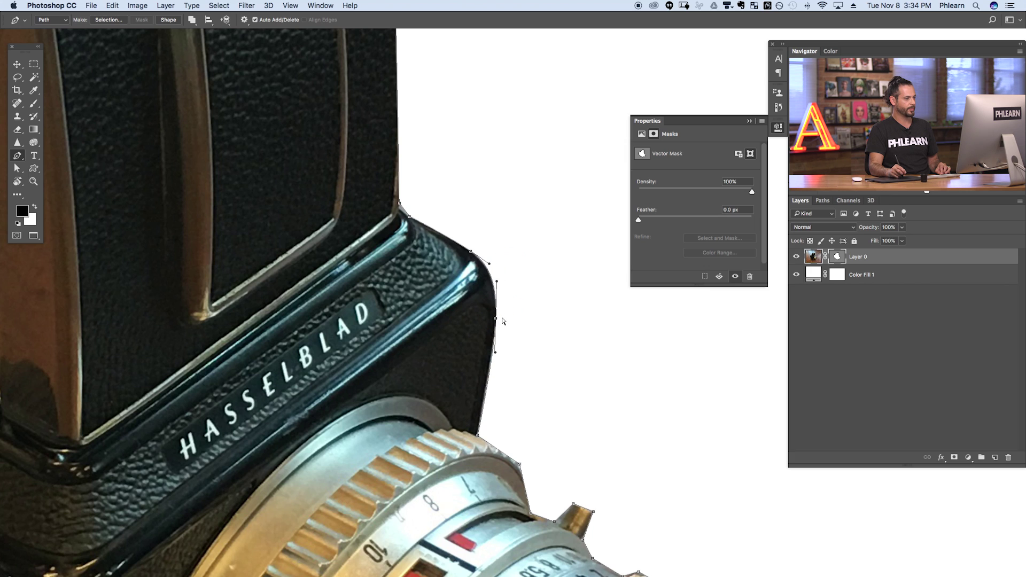
pyautogui.press('Return')
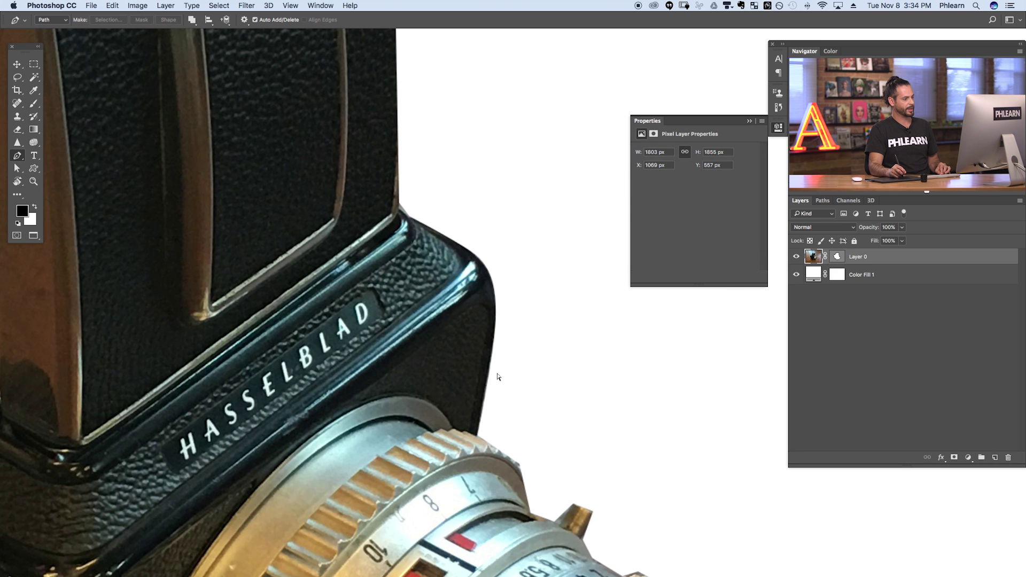
# - Curve the vector mask along the lens rim's lower outer edge by giving its anchors handles and adjusting the anchor near the f=80mm engraving
pyautogui.moveTo(556, 324); pyautogui.dragTo(459, 293)
pyautogui.moveTo(476, 419); pyautogui.dragTo(400, 484)
pyautogui.click(346, 510)
pyautogui.click(463, 398)
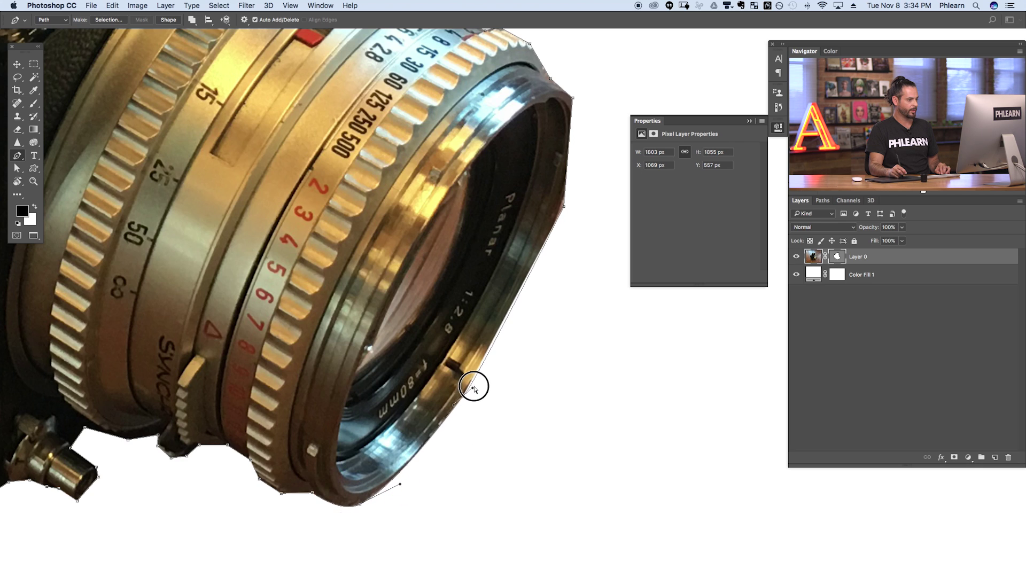
pyautogui.moveTo(564, 206); pyautogui.dragTo(574, 168)
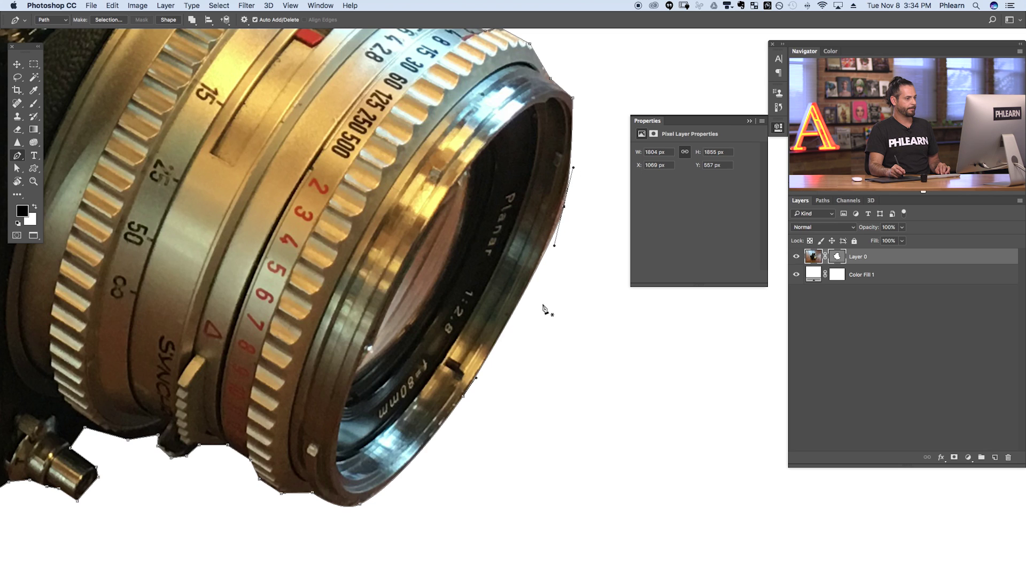
pyautogui.moveTo(463, 397); pyautogui.dragTo(471, 385)
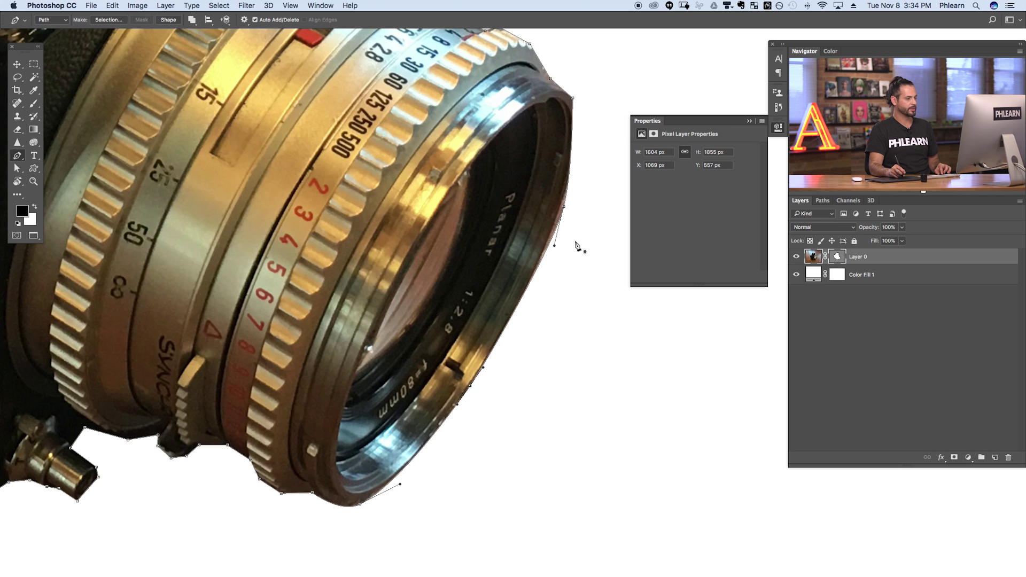
# - Round the vector mask around the lens rim's upper outer edge by adding curve handles and moving the side anchor inward
pyautogui.scroll(5, 577, 245)
pyautogui.moveTo(552, 162)
pyautogui.mouseDown()
pyautogui.moveTo(547, 144)
pyautogui.moveTo(559, 178)
pyautogui.mouseUp()
pyautogui.moveTo(543, 271); pyautogui.dragTo(529, 315)
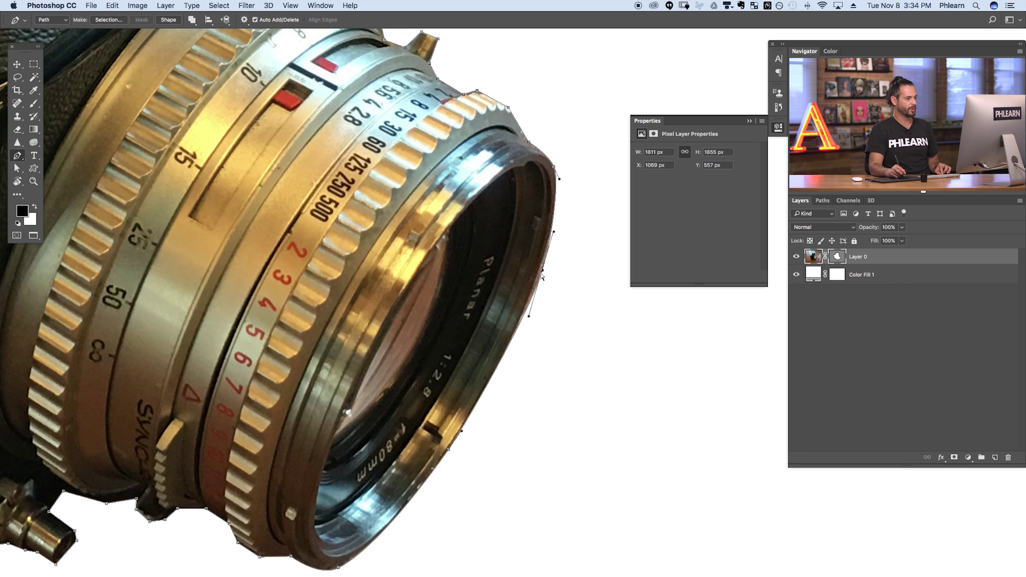
pyautogui.moveTo(542, 271); pyautogui.dragTo(537, 273)
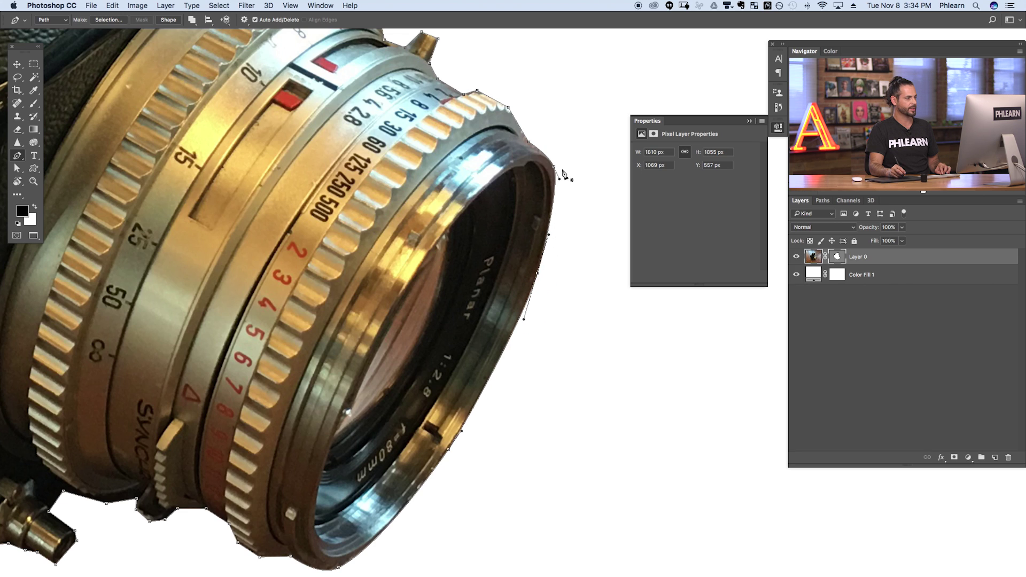
pyautogui.keyDown('super'); pyautogui.click(564, 212); pyautogui.keyUp('super')
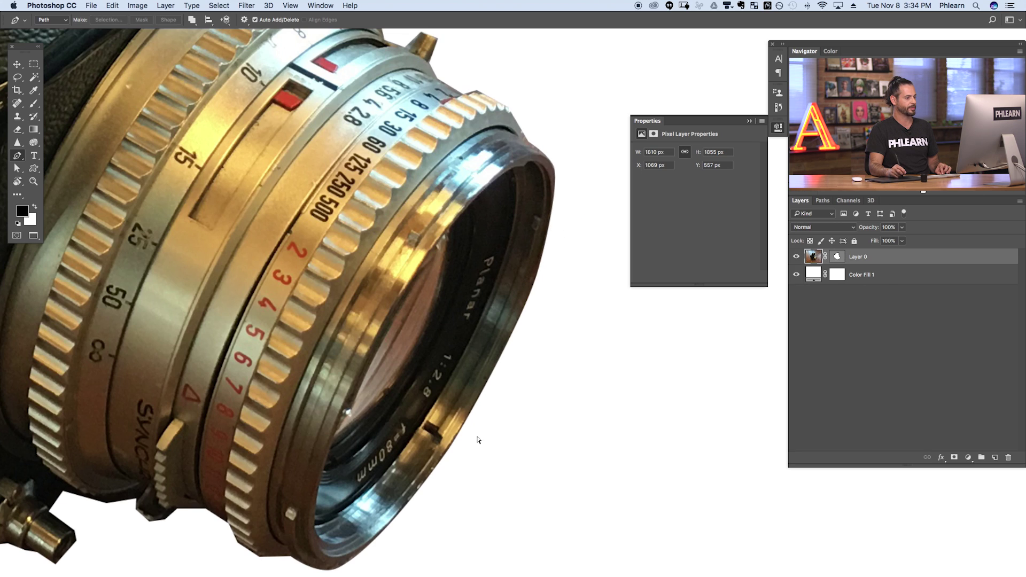
pyautogui.scroll(-5, 555, 392)
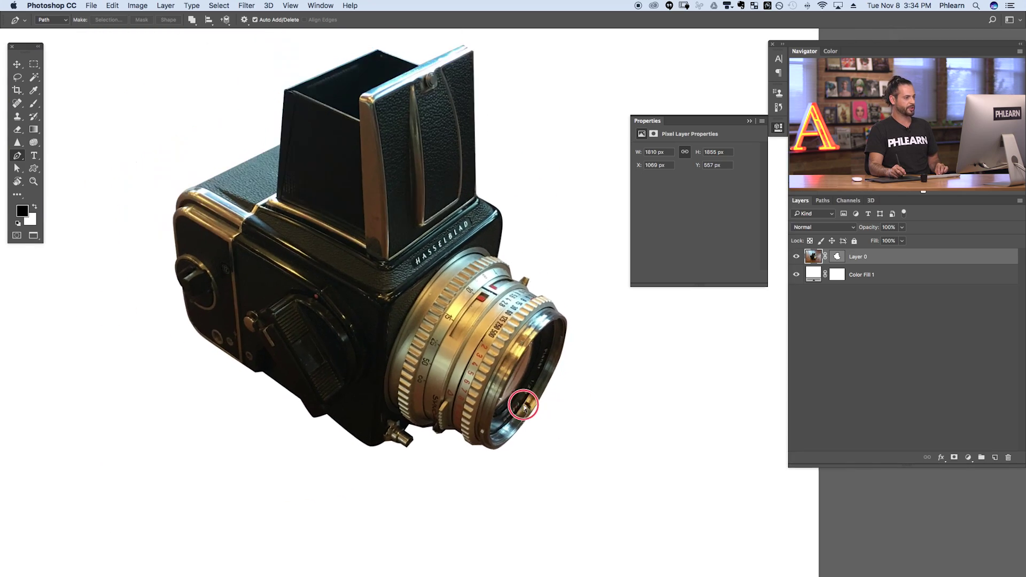
pyautogui.scroll(2, 515, 387)
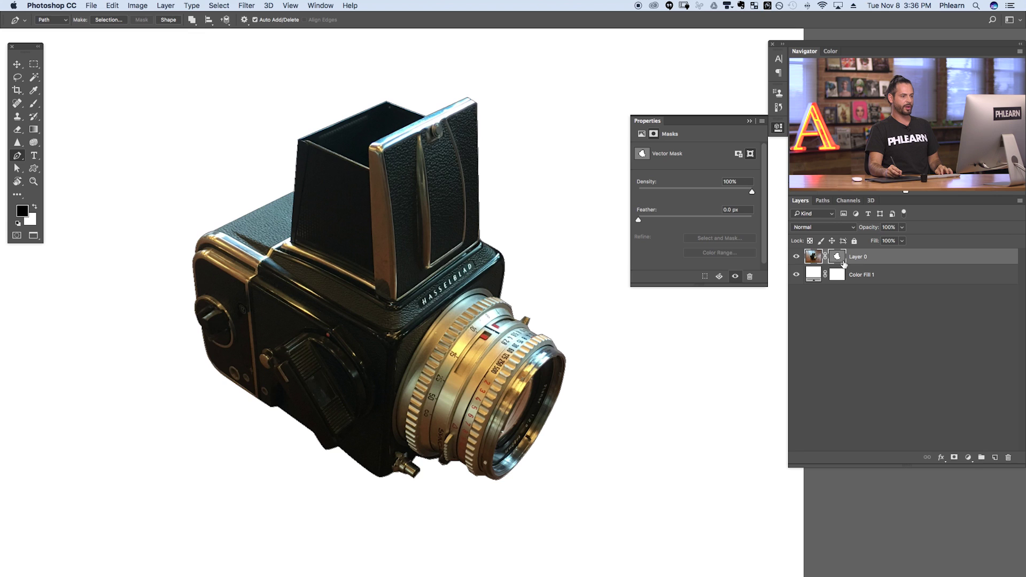
# - Delete the vector mask from Layer 0 and select the saved Camera path
pyautogui.moveTo(837, 257); pyautogui.dragTo(1009, 462)
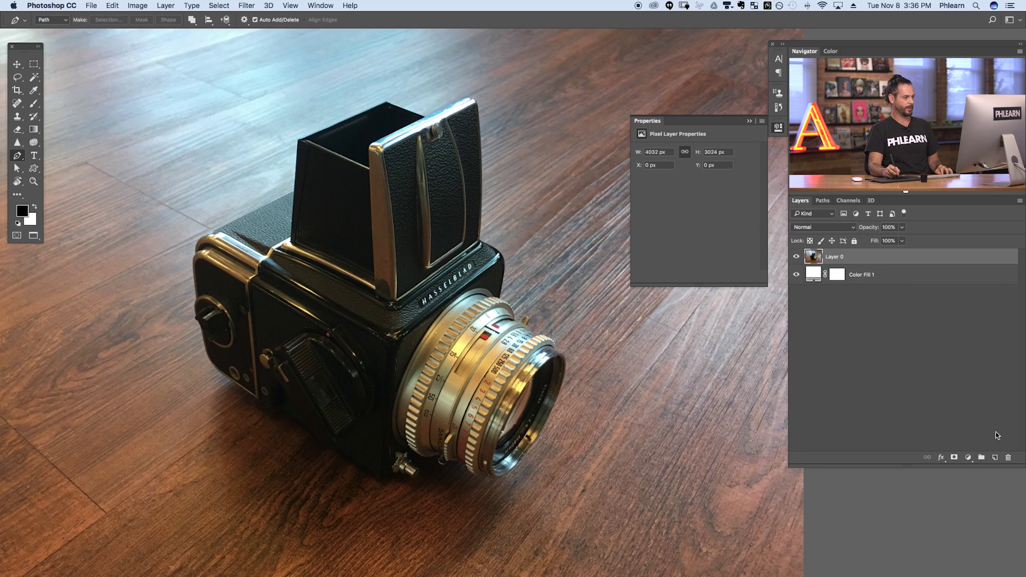
pyautogui.click(906, 343)
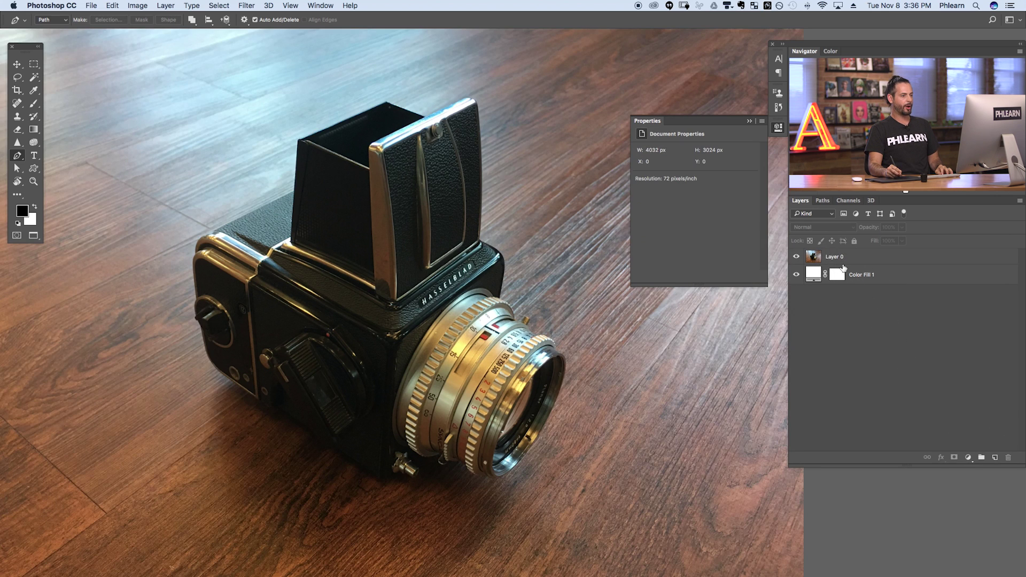
pyautogui.click(824, 204)
pyautogui.click(838, 217)
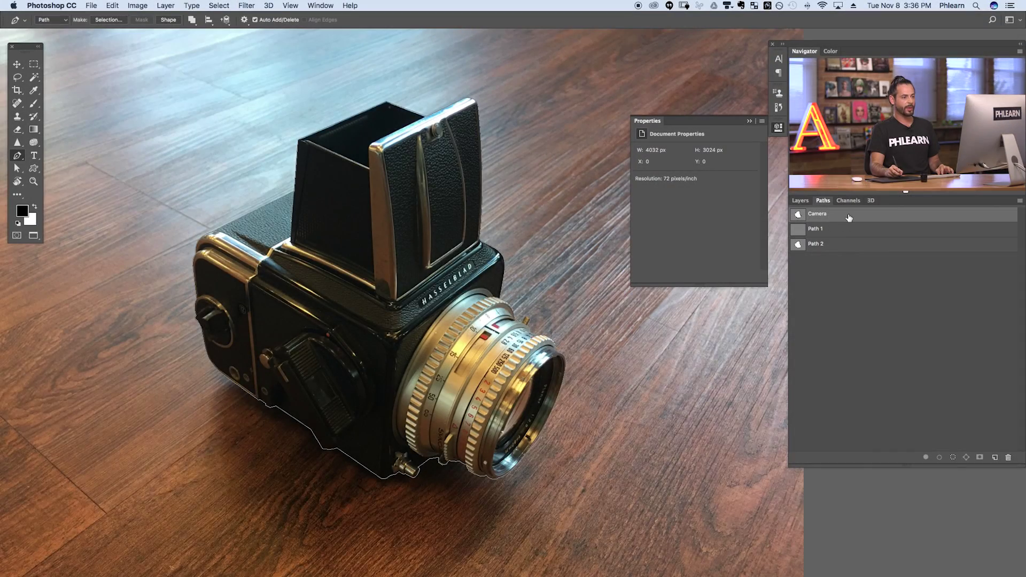
pyautogui.click(802, 201)
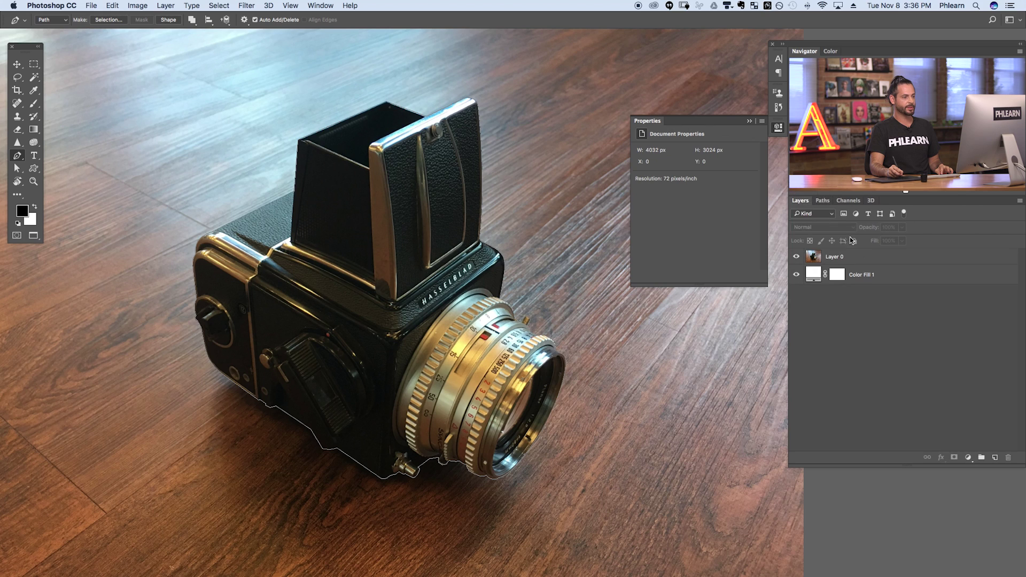
# - Create a vector mask on Layer 0 from the current path and inspect the cutout's edges around the lens
pyautogui.click(860, 261)
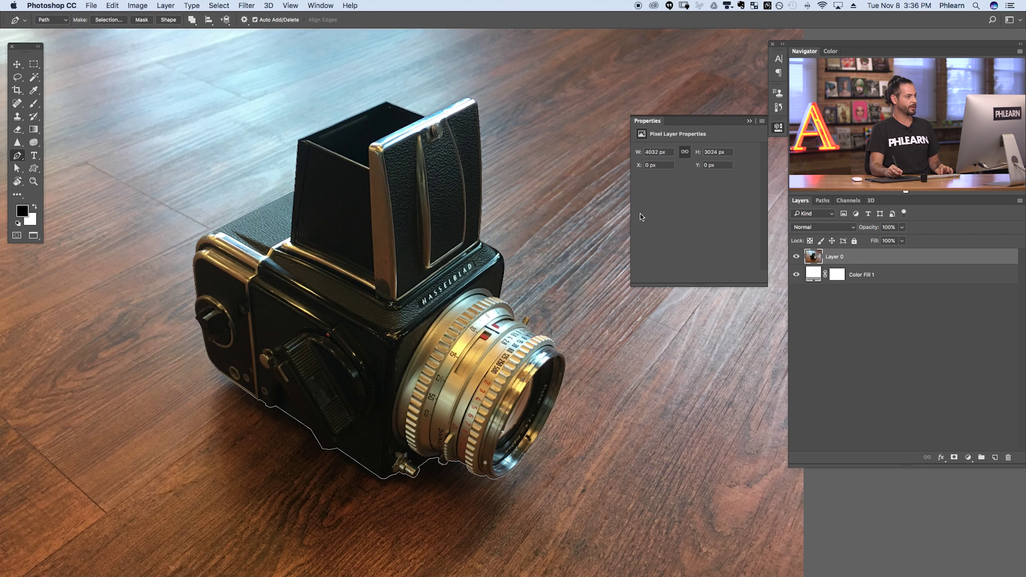
pyautogui.click(166, 5)
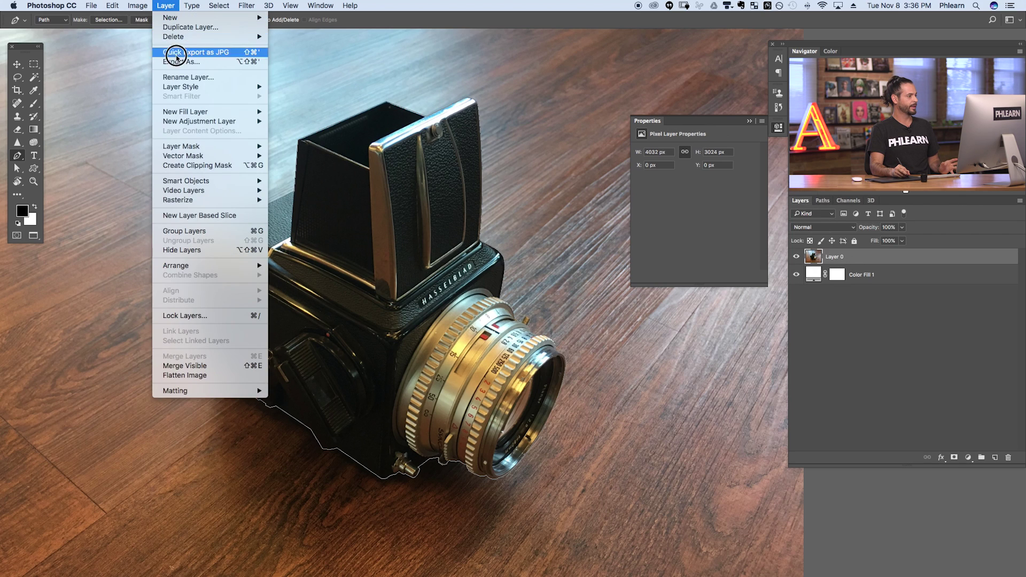
pyautogui.moveTo(189, 155)
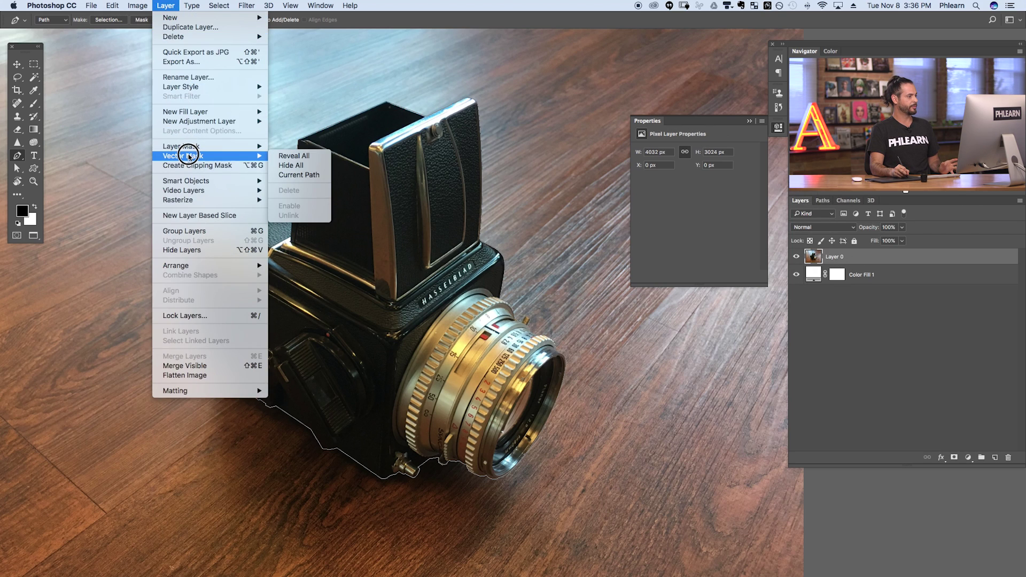
pyautogui.click(310, 176)
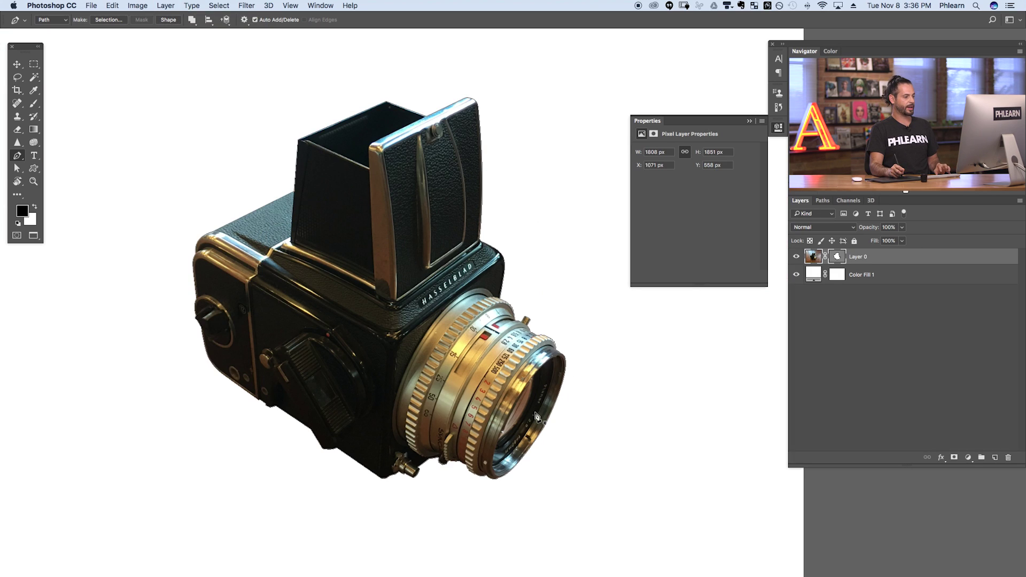
pyautogui.click(847, 339)
pyautogui.click(478, 469)
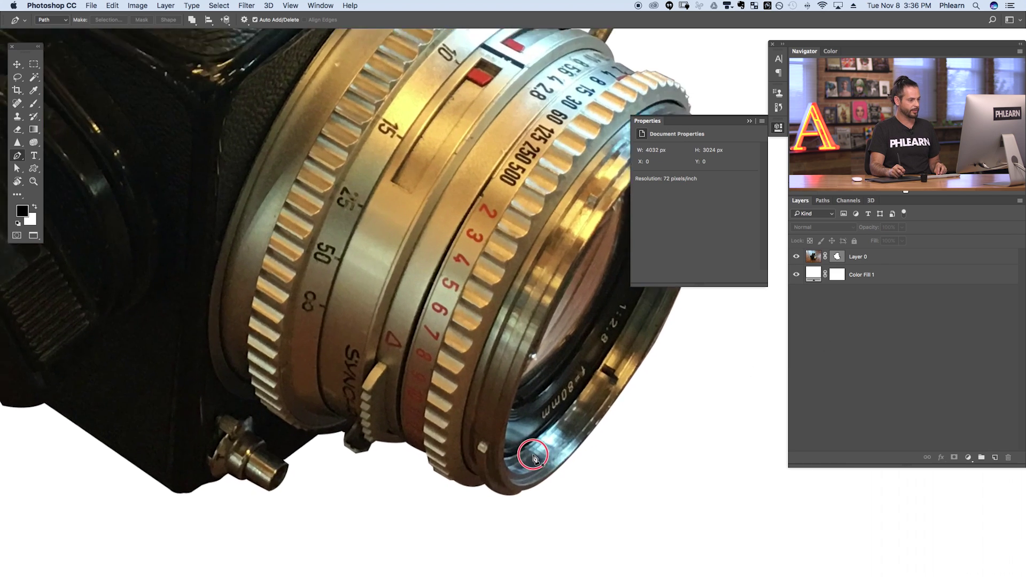
pyautogui.hotkey('ctrl', '-')
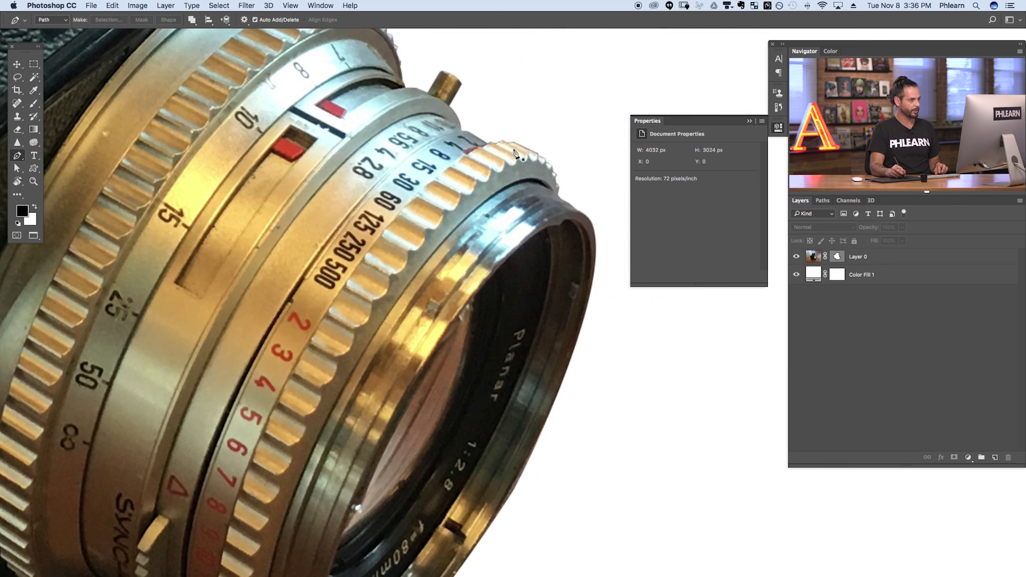
pyautogui.scroll(-6, 476, 225)
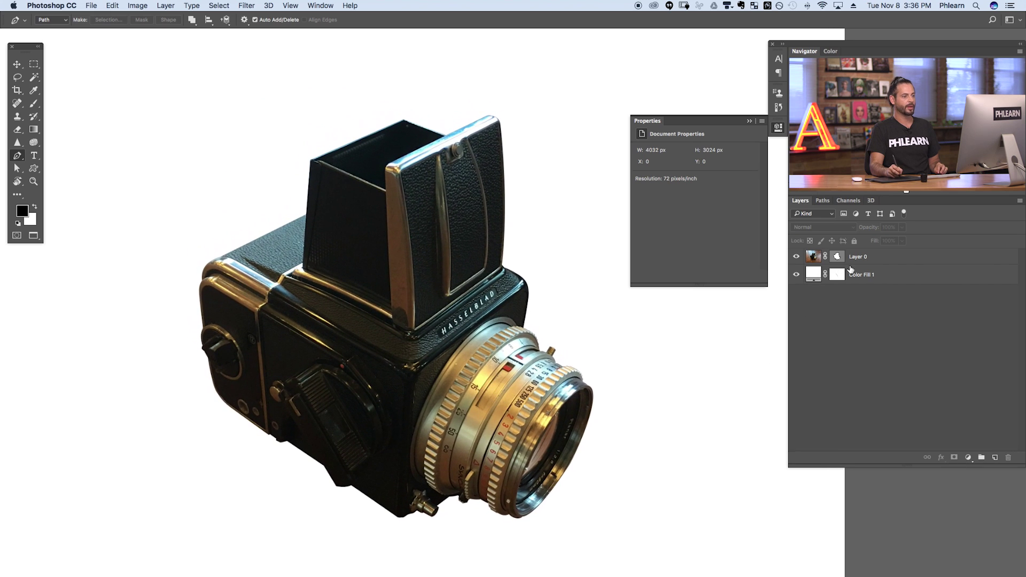
# - Rasterize the vector mask on Layer 0 into a layer mask and examine the camera's edges up close
pyautogui.click(838, 257)
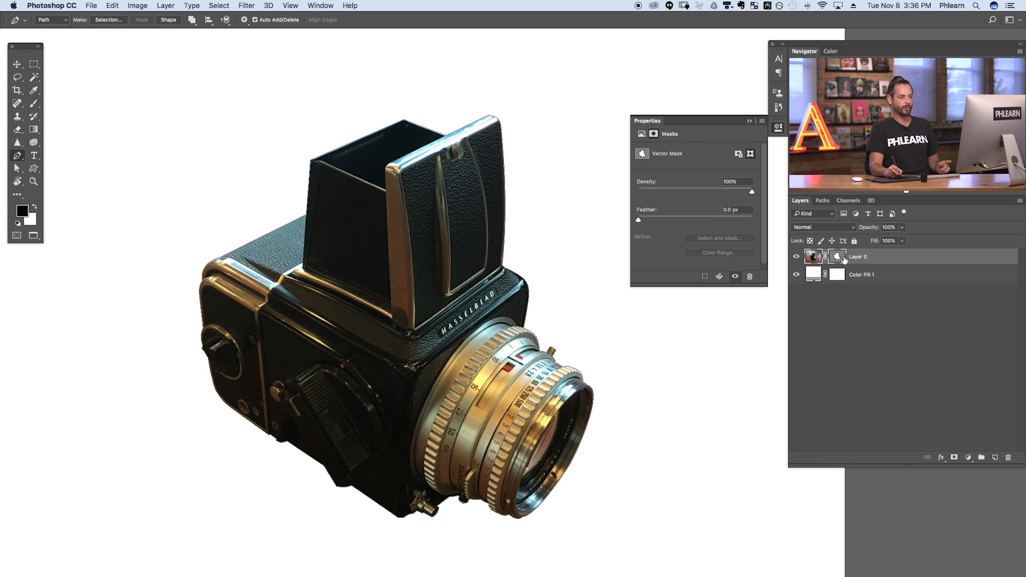
pyautogui.rightClick(838, 258)
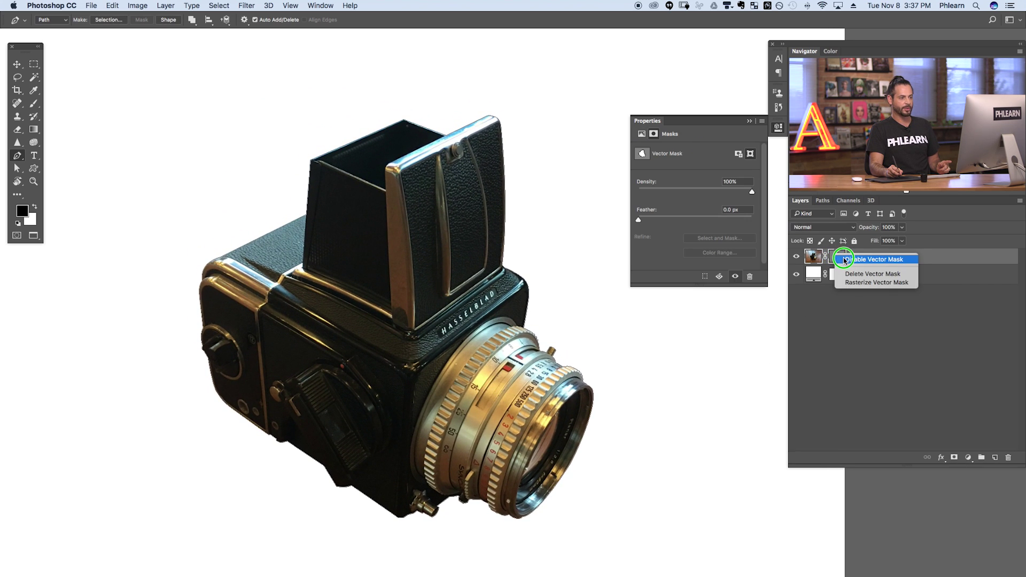
pyautogui.click(858, 285)
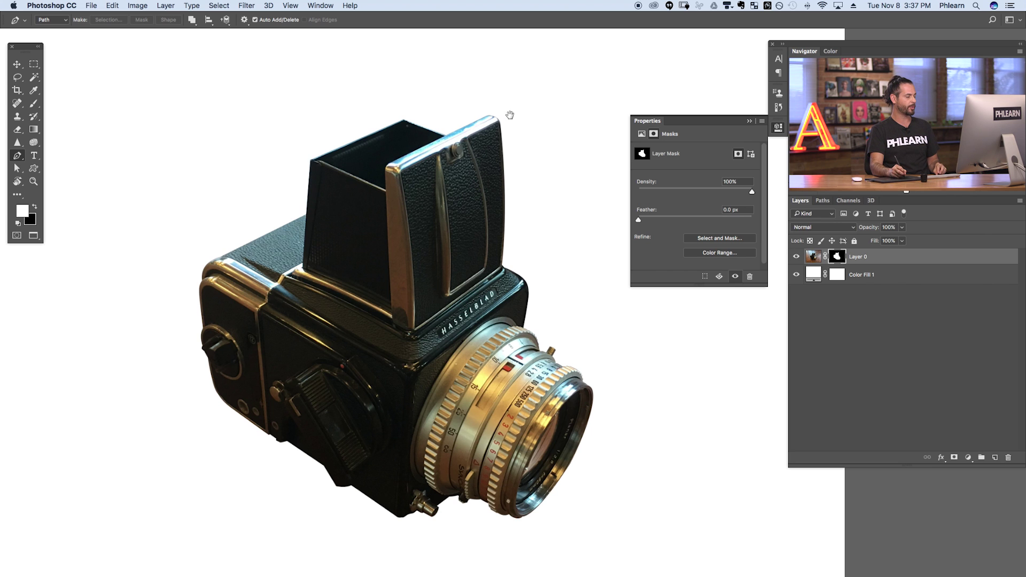
pyautogui.keyDown('alt'); pyautogui.click(483, 124); pyautogui.keyUp('alt')
pyautogui.moveTo(511, 264); pyautogui.dragTo(480, 184)
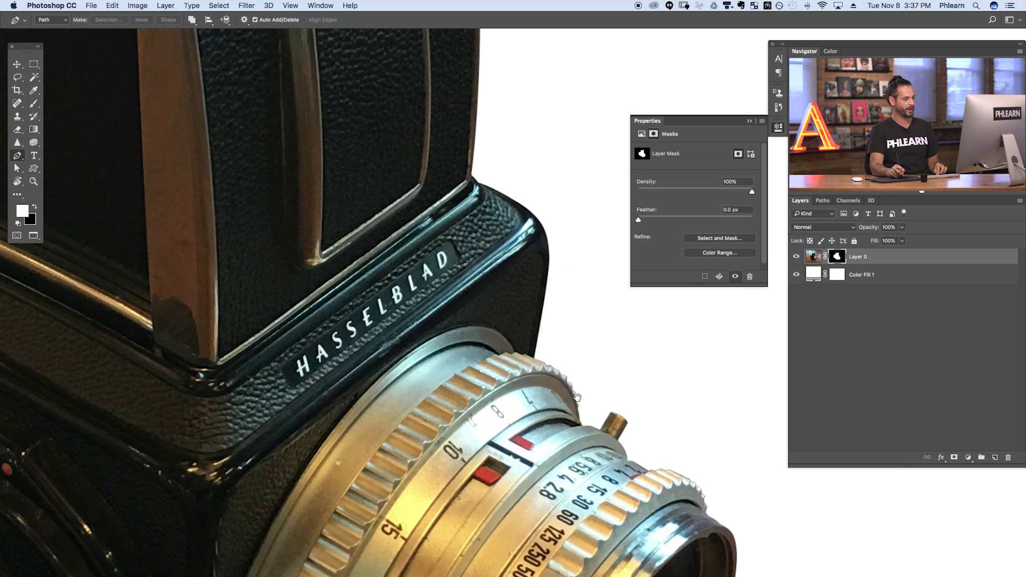
pyautogui.keyDown('alt'); pyautogui.click(530, 339); pyautogui.keyUp('alt')
pyautogui.scroll(-2, 522, 328)
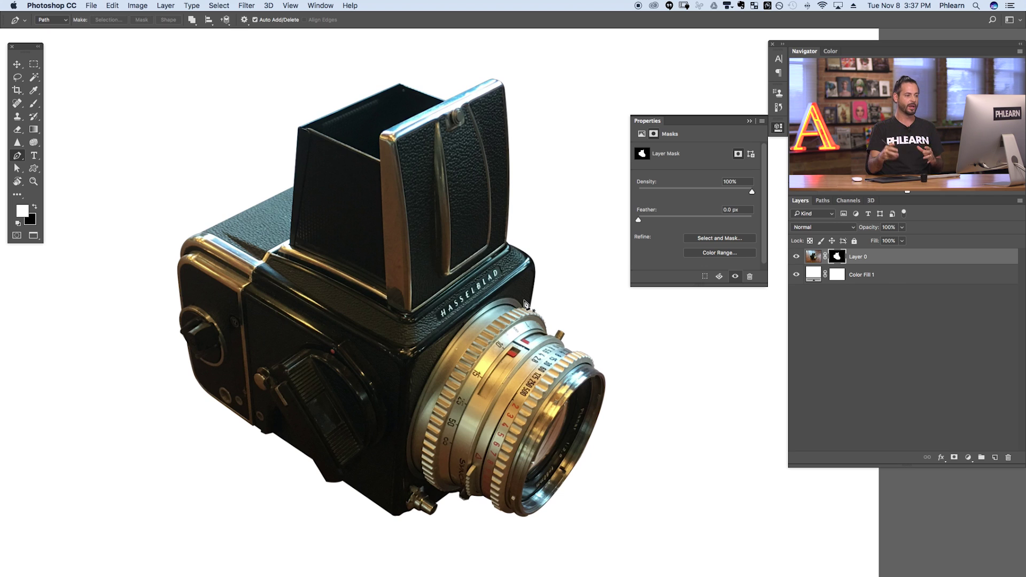
# - Try a 9.2 px feather on the camera's vector mask and reset the feather to 0 px
pyautogui.click(845, 262)
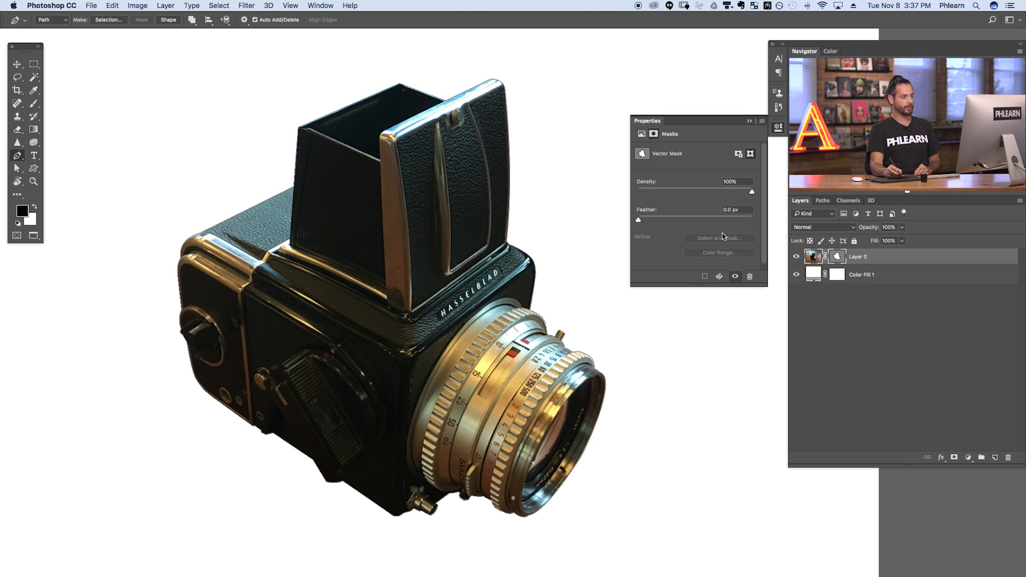
pyautogui.moveTo(644, 219); pyautogui.dragTo(688, 227)
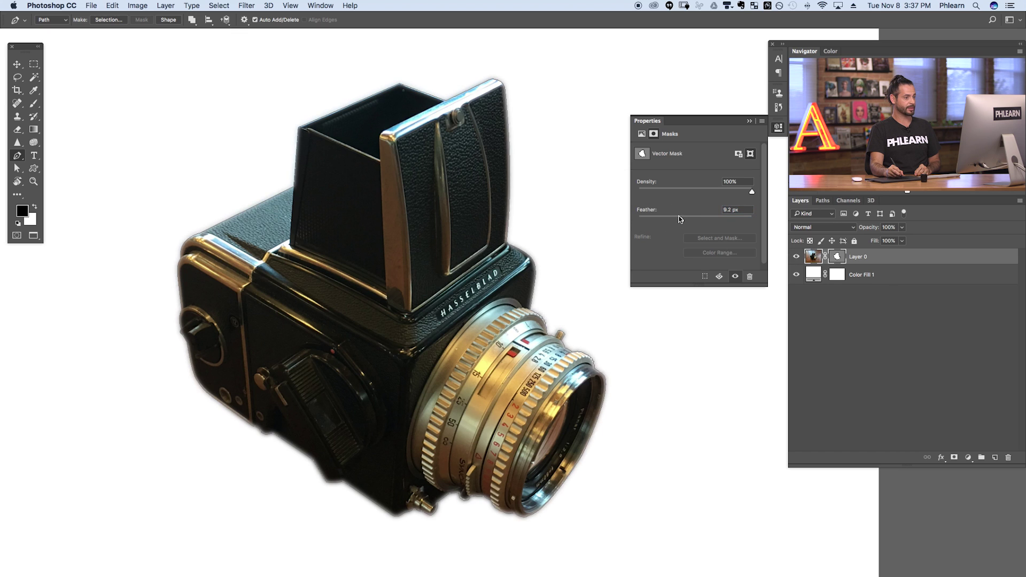
pyautogui.click(854, 321)
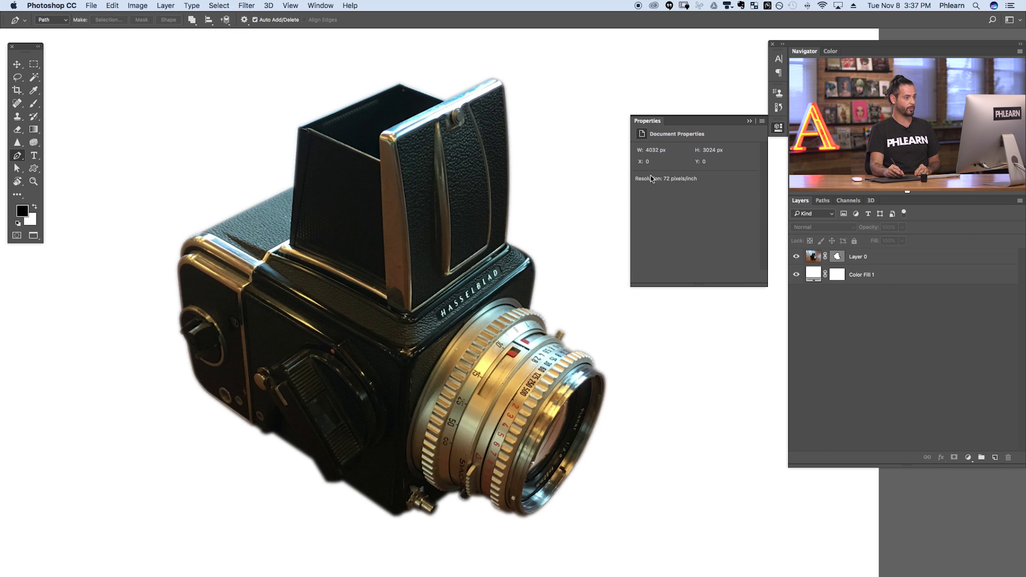
pyautogui.click(841, 257)
pyautogui.moveTo(667, 218); pyautogui.dragTo(641, 213)
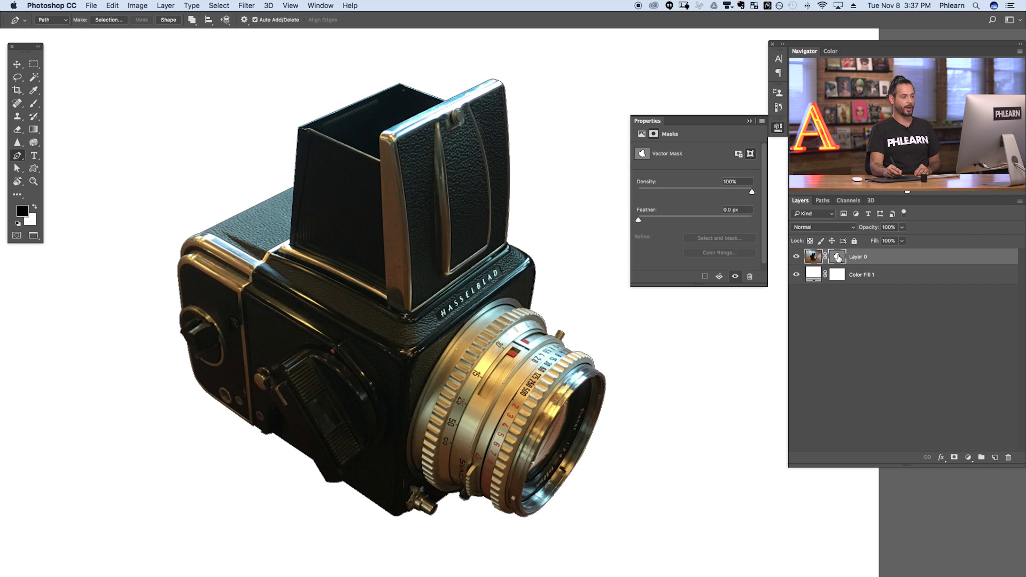
# - Rasterize Layer 0's vector mask into a layer mask and try an 8.3 px feather on it
pyautogui.rightClick(838, 257)
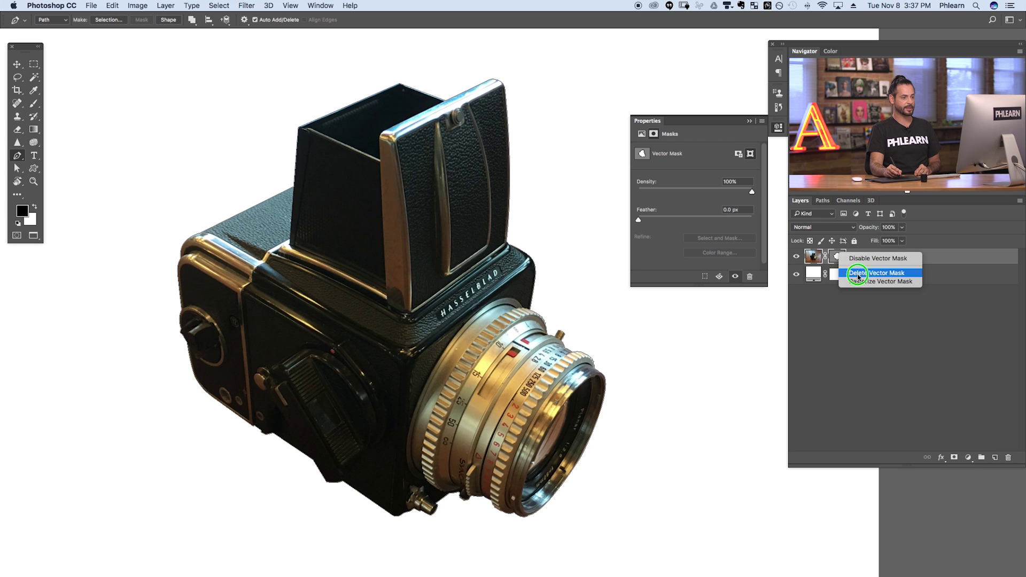
pyautogui.click(858, 281)
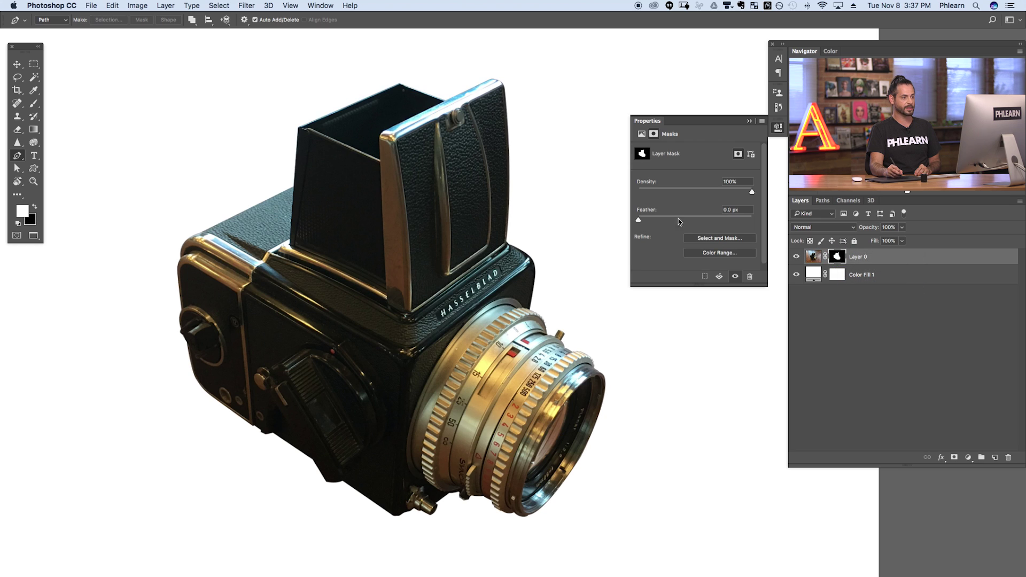
pyautogui.moveTo(648, 218); pyautogui.dragTo(682, 217)
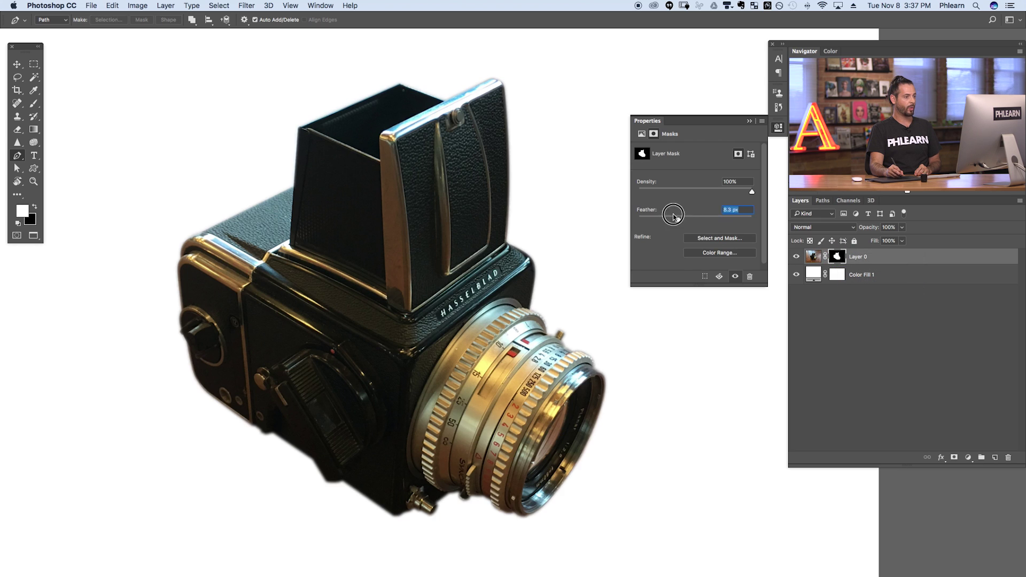
pyautogui.click(856, 276)
pyautogui.click(837, 258)
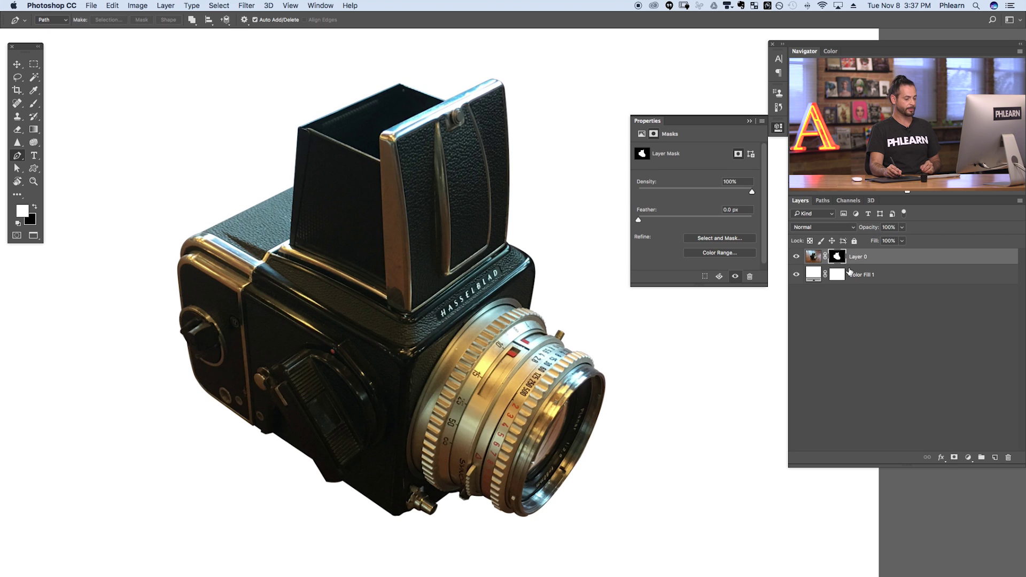
# - Try a Gaussian Blur with a changed radius on Layer 0's layer mask and cancel it
pyautogui.click(245, 6)
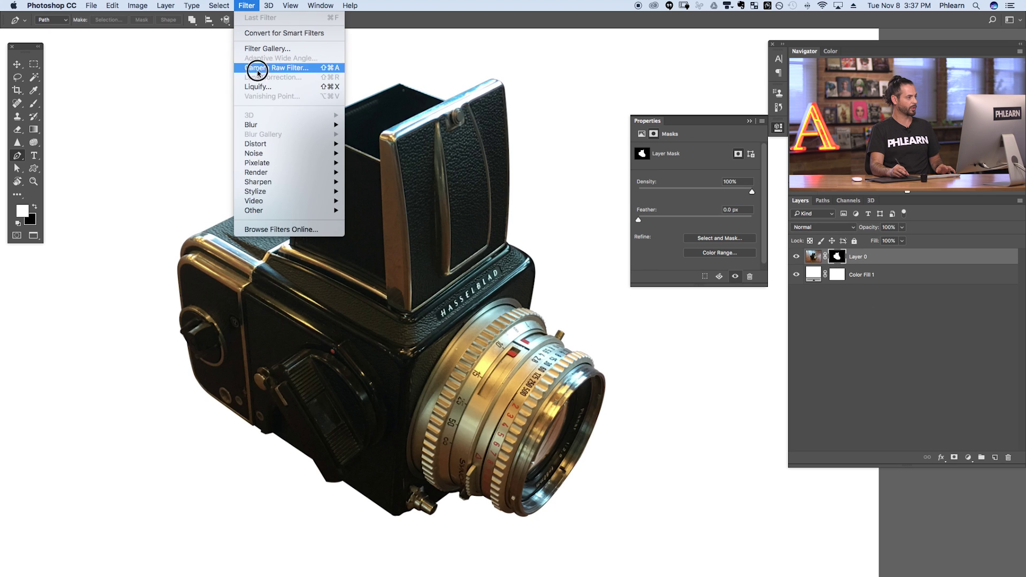
pyautogui.moveTo(266, 124)
pyautogui.click(389, 163)
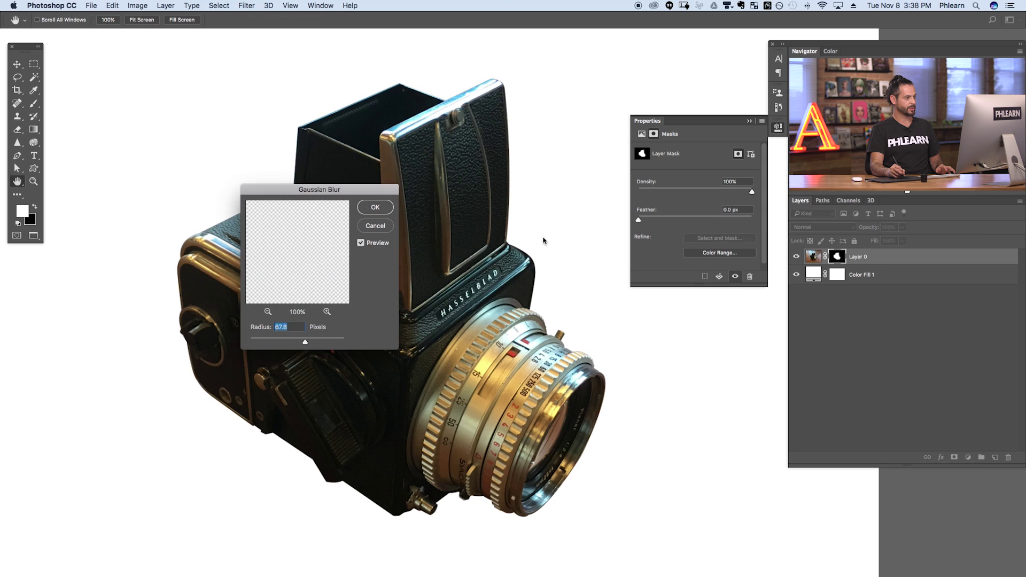
pyautogui.moveTo(316, 342); pyautogui.dragTo(290, 345)
pyautogui.click(375, 225)
# - Paint white on Layer 0's layer mask around the camera with the Brush to reveal parts of the wooden floor
pyautogui.press('p')
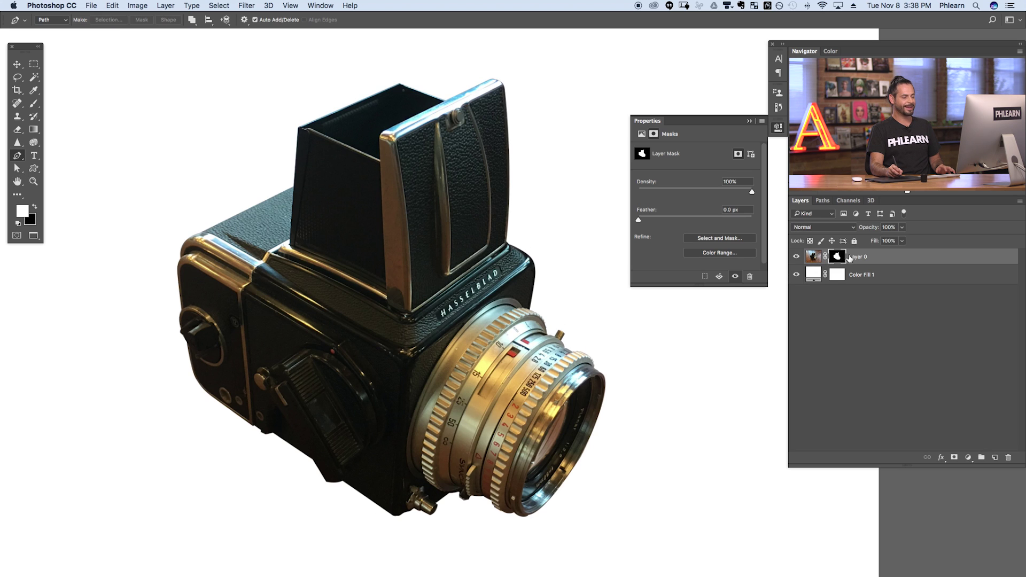
pyautogui.press('v')
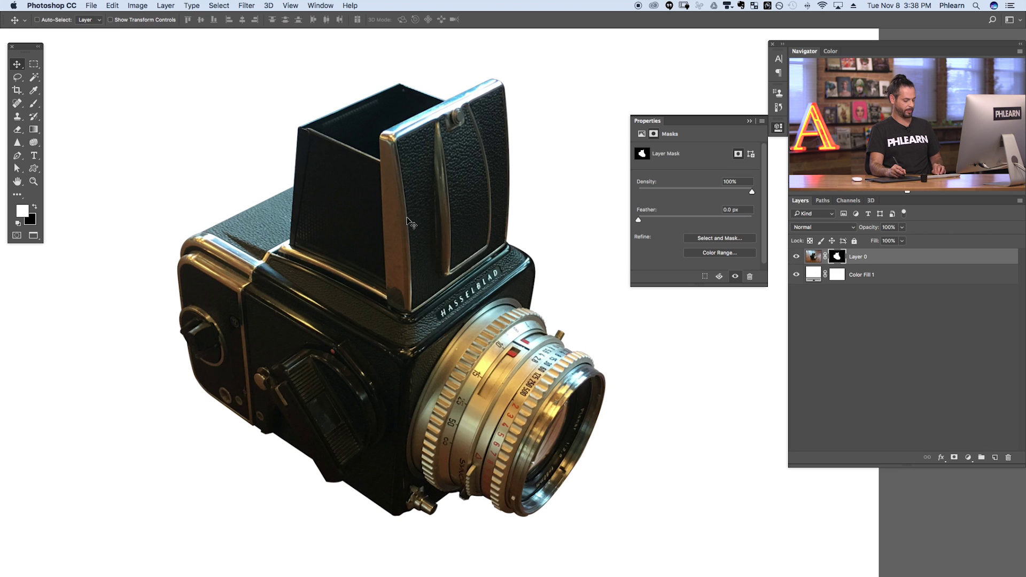
pyautogui.press('b')
pyautogui.press('z')
pyautogui.press('x')
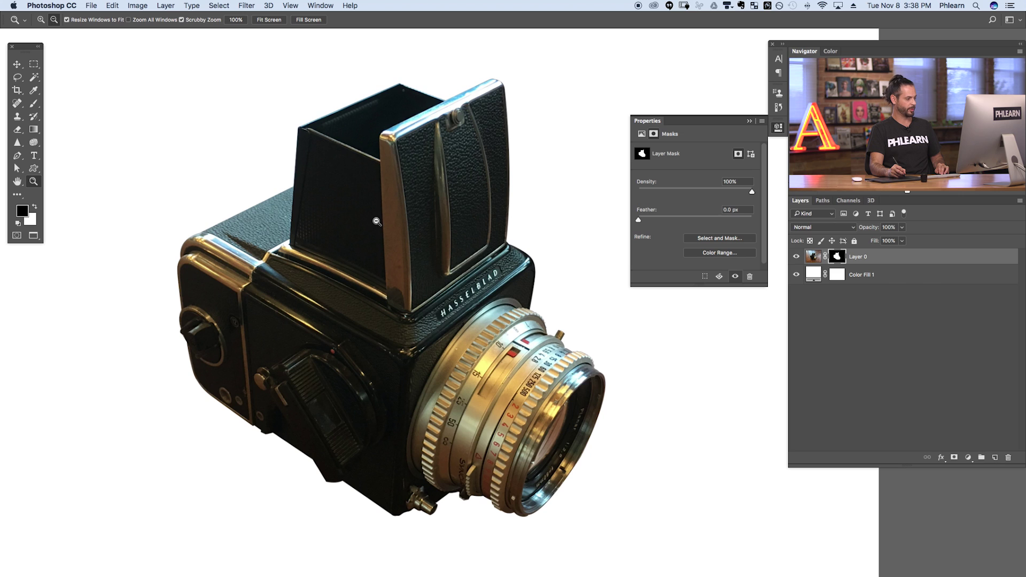
pyautogui.press('b')
pyautogui.moveTo(369, 228)
pyautogui.mouseDown()
pyautogui.moveTo(336, 284)
pyautogui.moveTo(447, 358)
pyautogui.moveTo(493, 355)
pyautogui.moveTo(412, 408)
pyautogui.moveTo(447, 271)
pyautogui.moveTo(496, 229)
pyautogui.moveTo(454, 321)
pyautogui.moveTo(339, 305)
pyautogui.moveTo(412, 423)
pyautogui.moveTo(585, 486)
pyautogui.moveTo(280, 374)
pyautogui.moveTo(201, 359)
pyautogui.moveTo(367, 328)
pyautogui.moveTo(252, 348)
pyautogui.moveTo(424, 423)
pyautogui.moveTo(630, 449)
pyautogui.moveTo(638, 398)
pyautogui.mouseUp()
pyautogui.press('x')
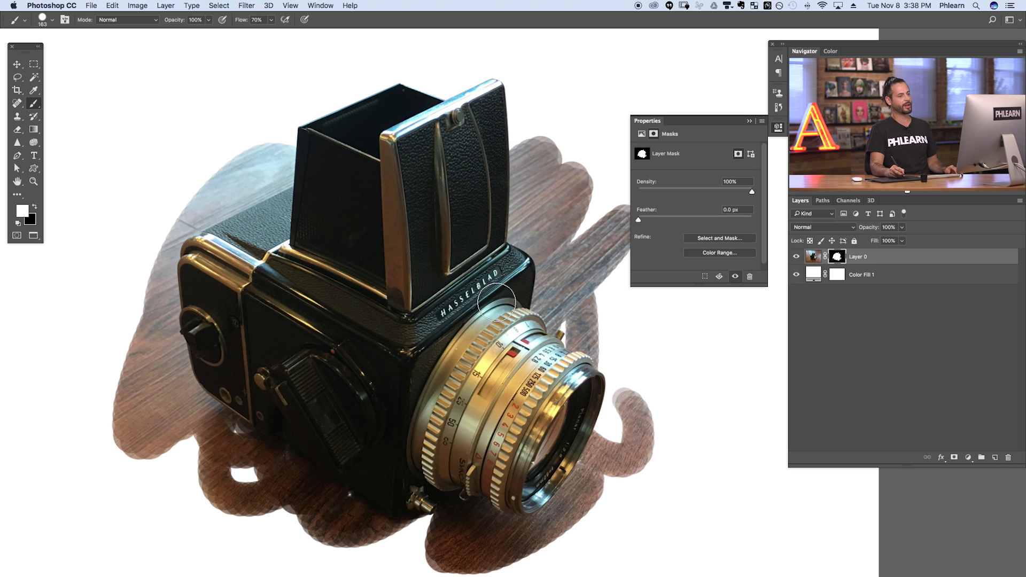
# - Delete the layer mask from Layer 0 without applying it and select the saved Camera path
pyautogui.moveTo(837, 257); pyautogui.dragTo(1009, 457)
pyautogui.click(480, 195)
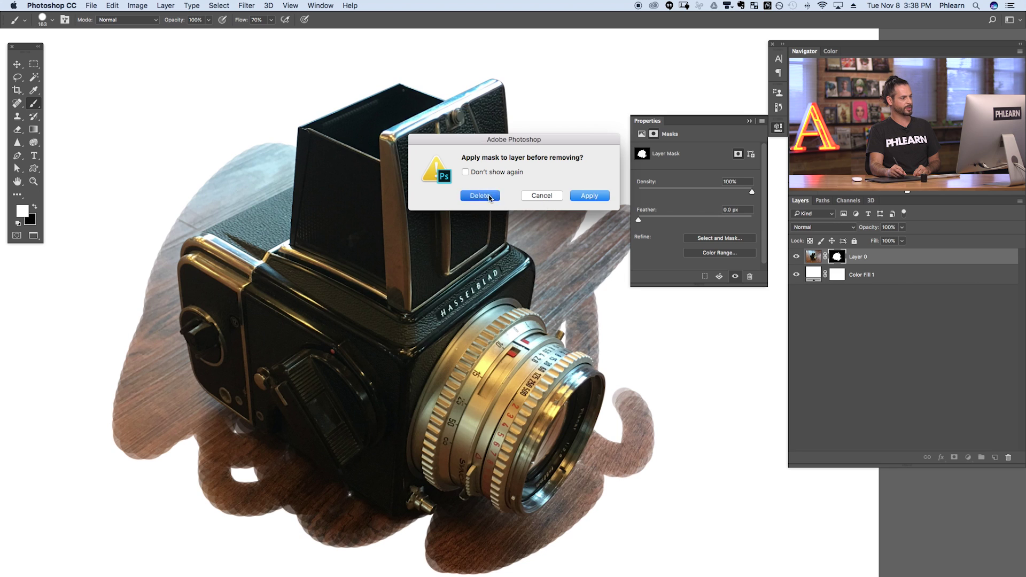
pyautogui.click(823, 200)
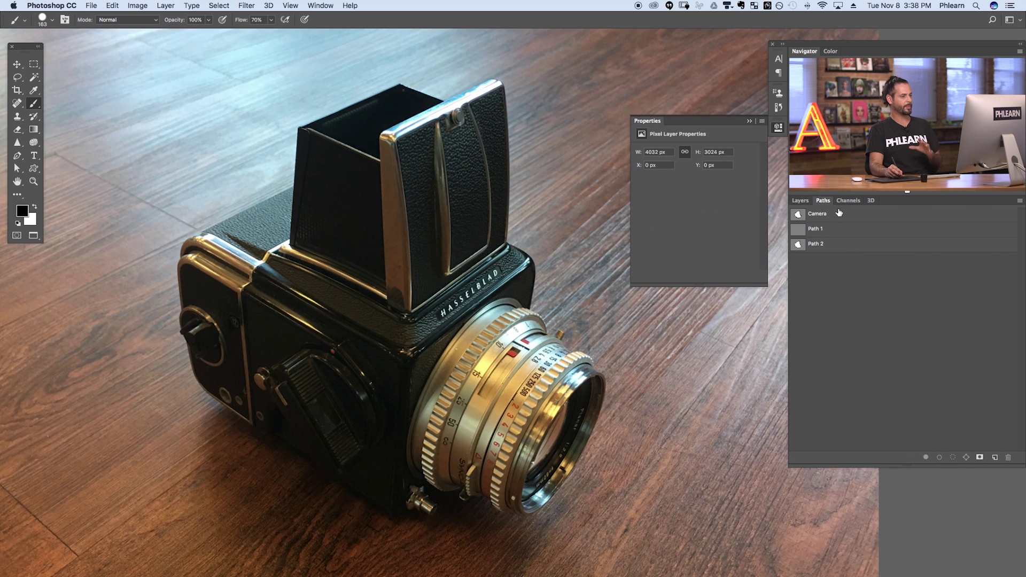
pyautogui.click(832, 216)
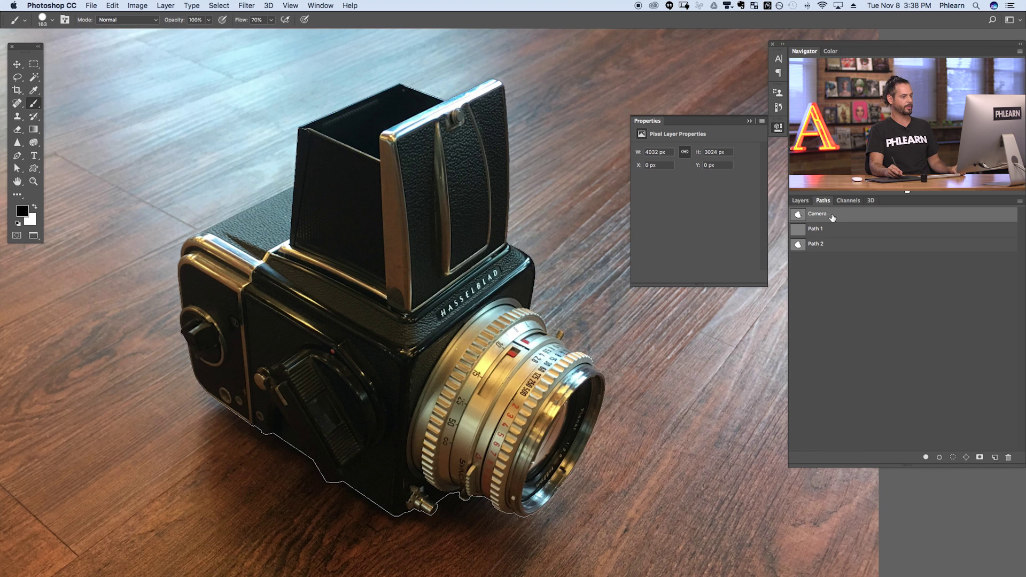
# - Add a vector mask to Layer 0 from the selected Camera path
pyautogui.click(801, 201)
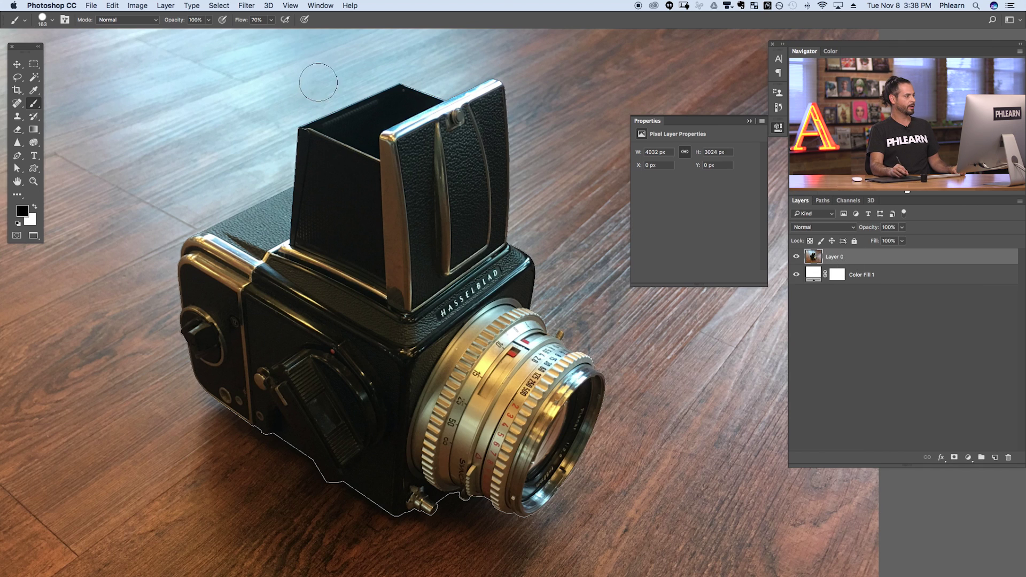
pyautogui.click(166, 6)
pyautogui.moveTo(202, 155)
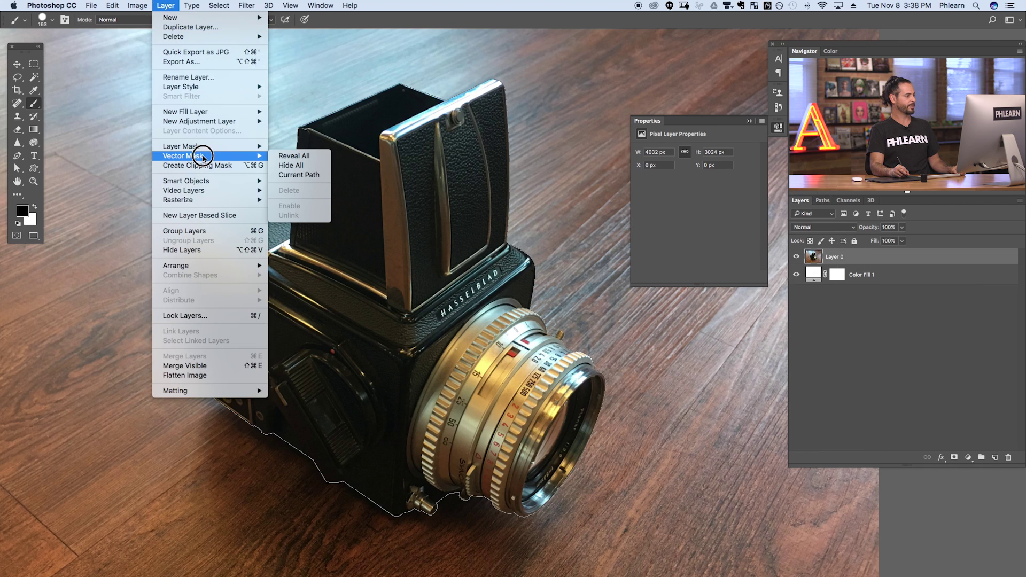
pyautogui.click(327, 175)
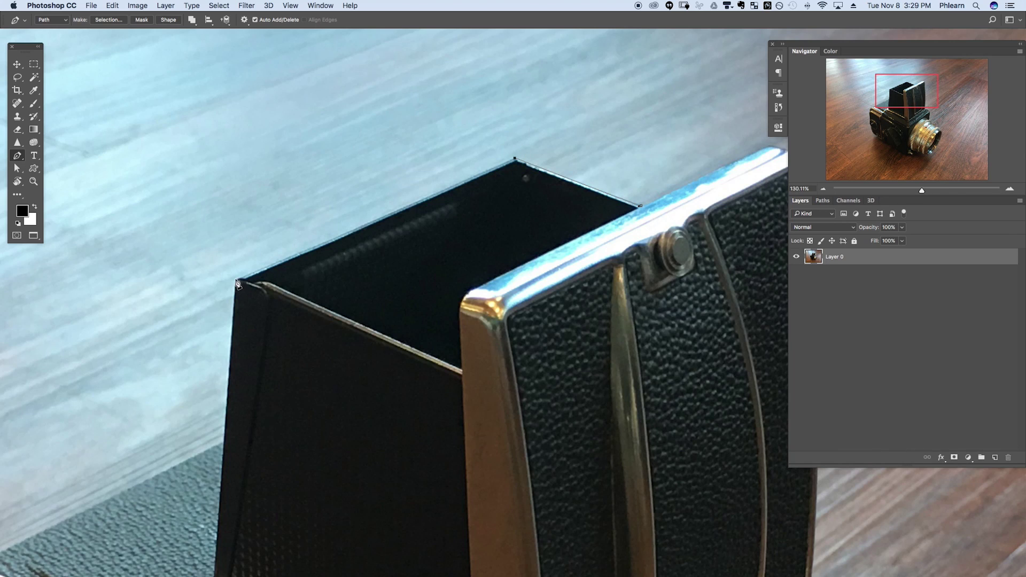
# - Trace the camera's lower edge with Pen tool anchor points, continuing past the small metal knob to the underside of the lens
pyautogui.moveTo(219, 317); pyautogui.dragTo(400, 250)
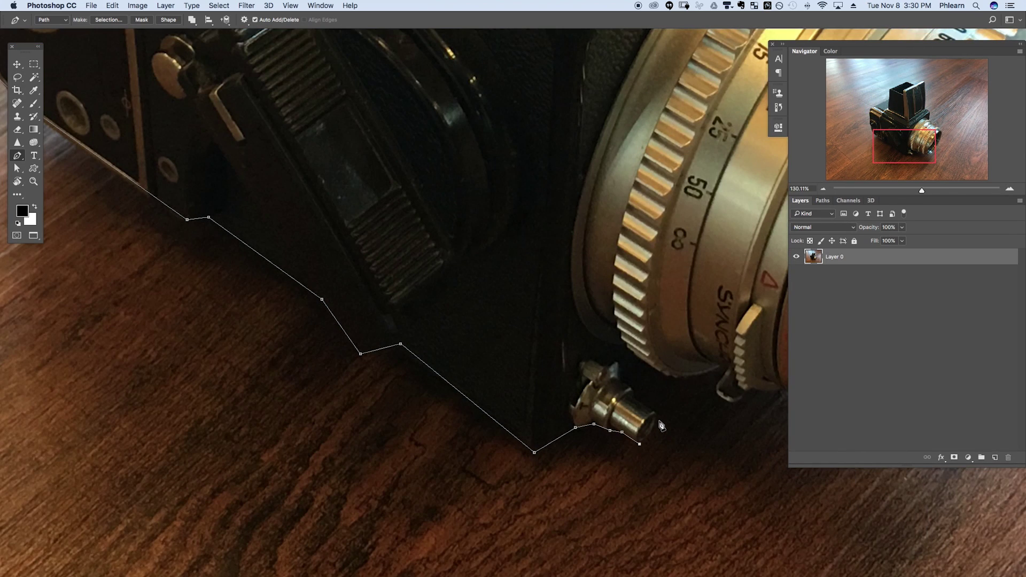
pyautogui.click(717, 381)
pyautogui.click(716, 392)
pyautogui.click(729, 402)
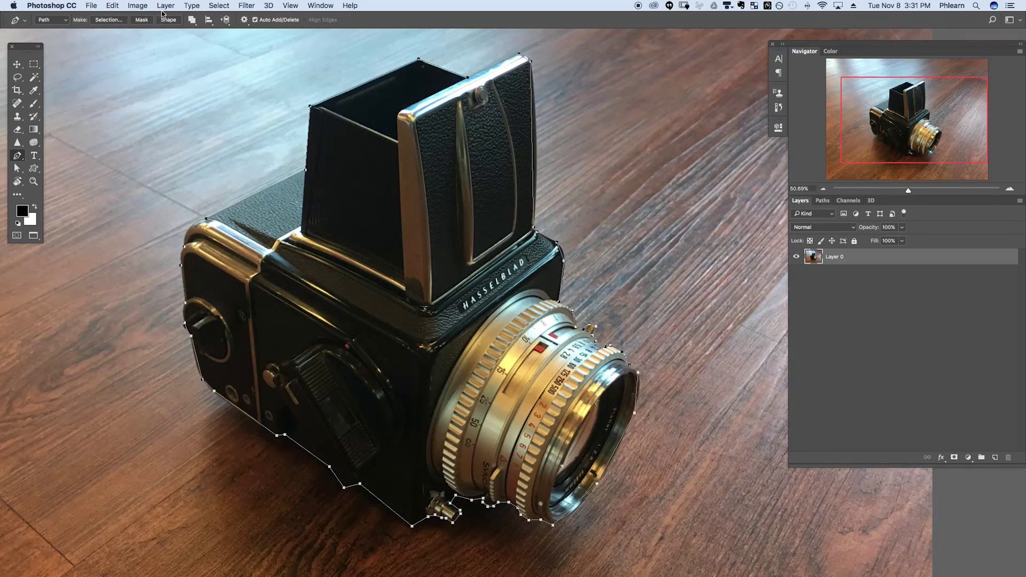
# - Turn the finished path around the camera into a vector mask on Layer 0
pyautogui.click(166, 5)
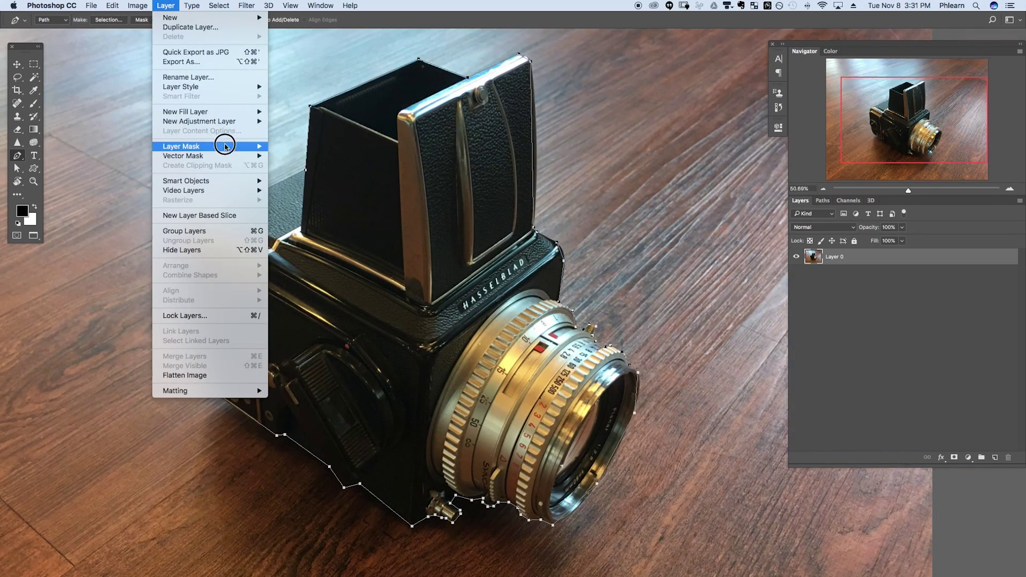
pyautogui.moveTo(222, 155)
pyautogui.click(295, 175)
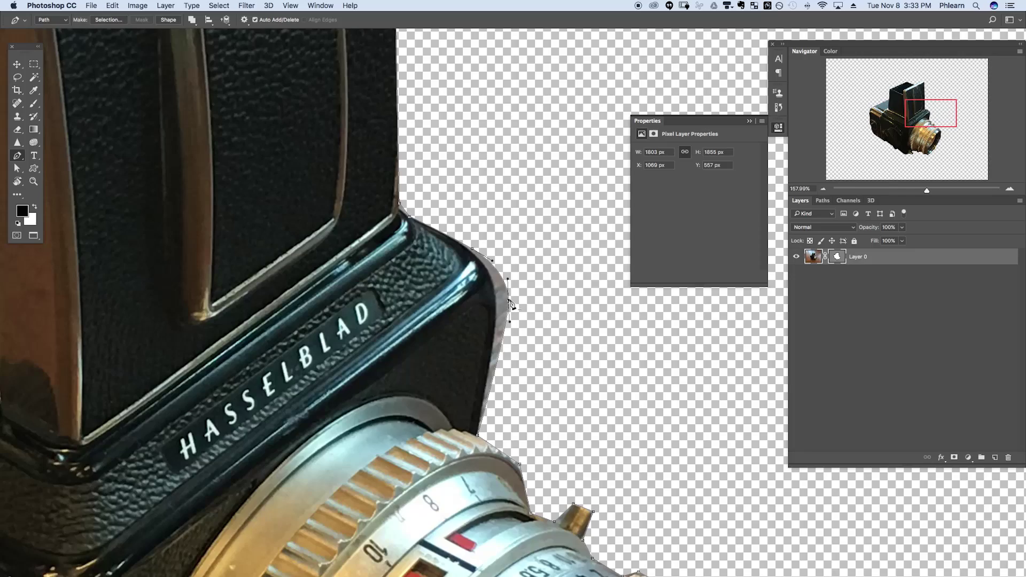
# - Reshape the vector mask's path to fit the rounded body corner beside the HASSELBLAD nameplate and the curved front rim of the lens
pyautogui.moveTo(509, 303); pyautogui.dragTo(497, 314)
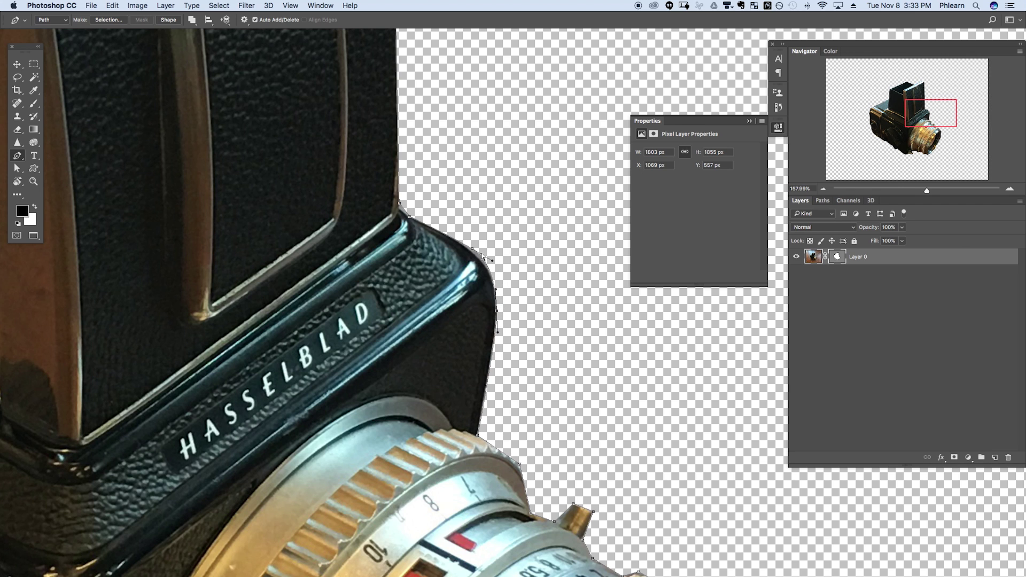
pyautogui.moveTo(492, 262); pyautogui.dragTo(495, 268)
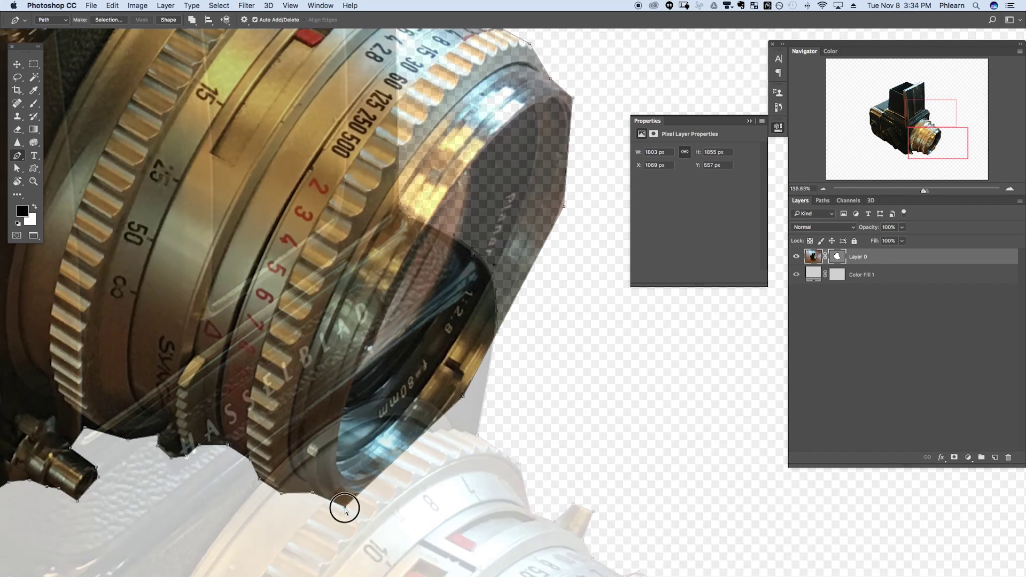
pyautogui.moveTo(345, 507); pyautogui.dragTo(400, 485)
pyautogui.moveTo(463, 396); pyautogui.dragTo(476, 379)
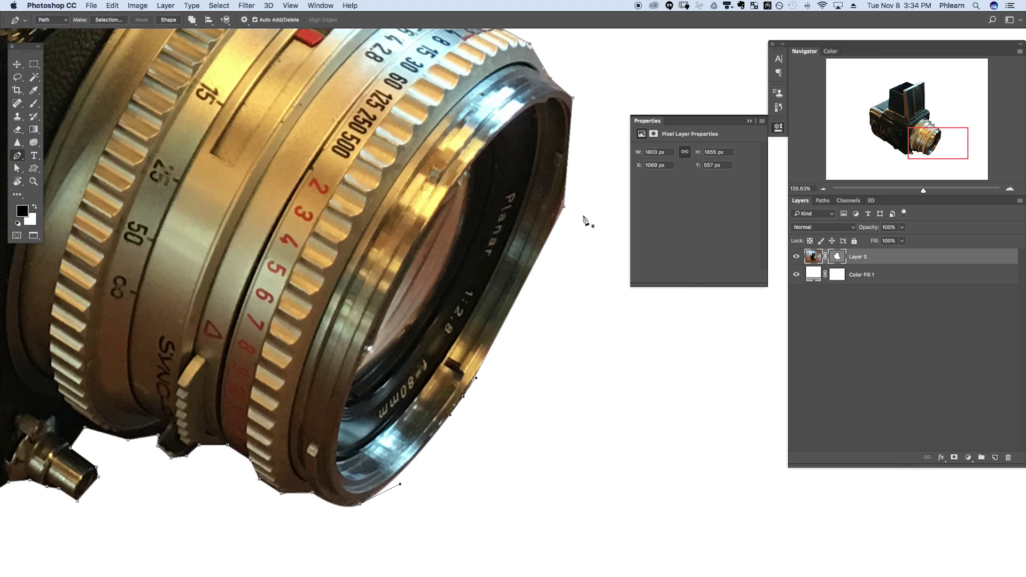
pyautogui.moveTo(564, 206); pyautogui.dragTo(573, 167)
pyautogui.moveTo(464, 396); pyautogui.dragTo(470, 385)
pyautogui.click(470, 385)
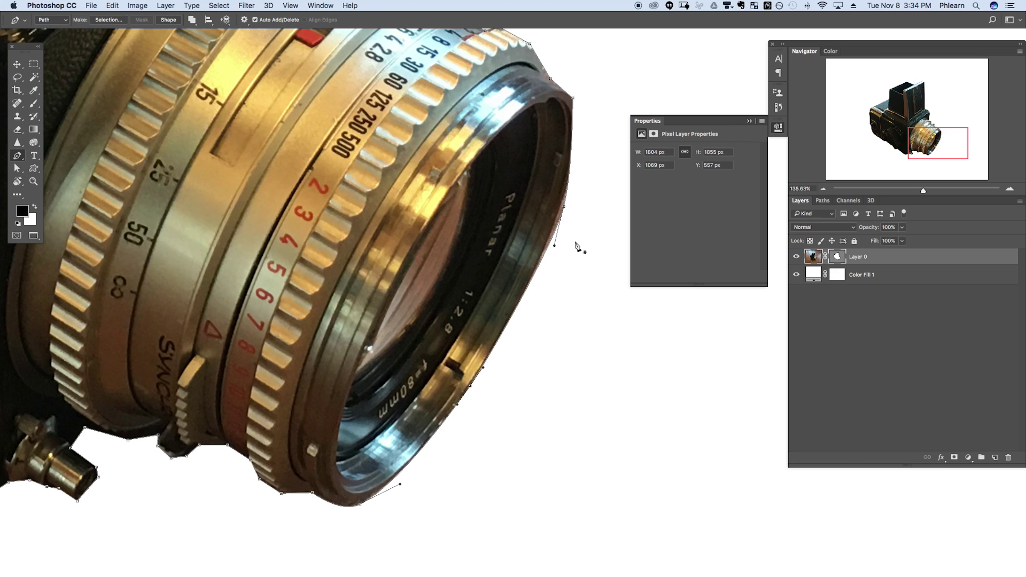